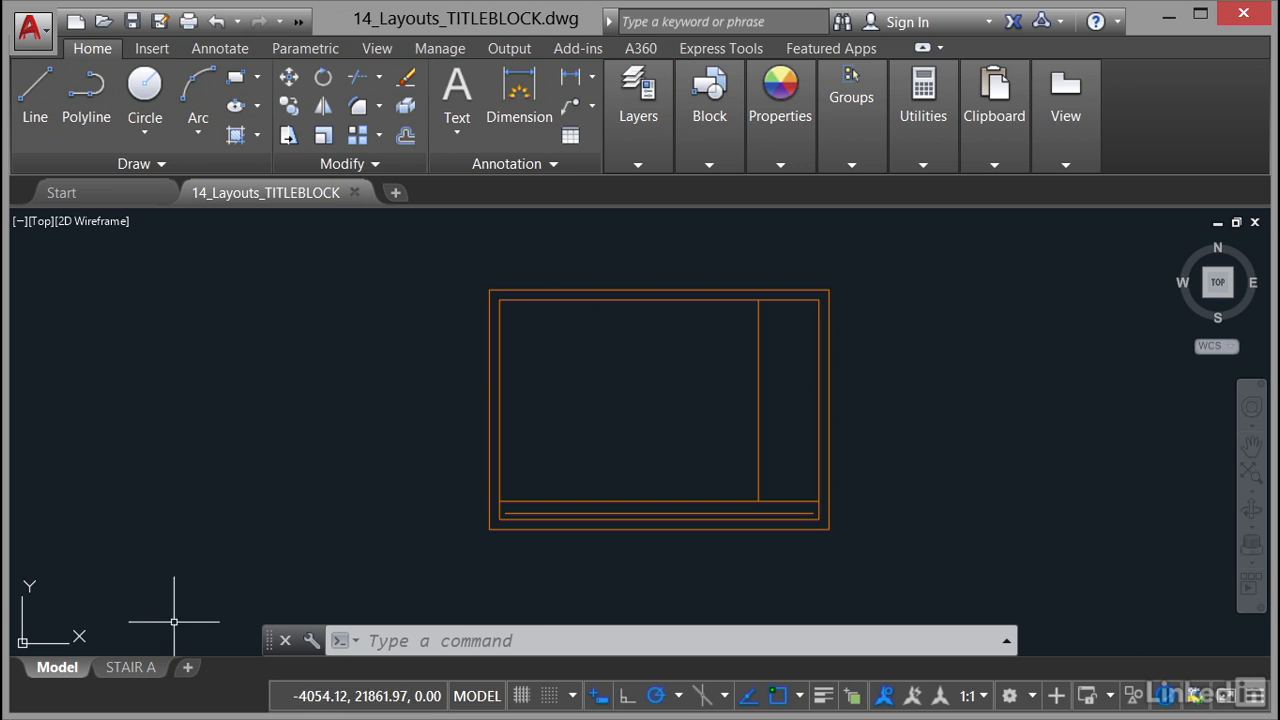
Add a new layout to the drawing, keep its initial page setup, and delete its default viewport.
{"action": "mouse_move", "coordinate": [141, 673]}
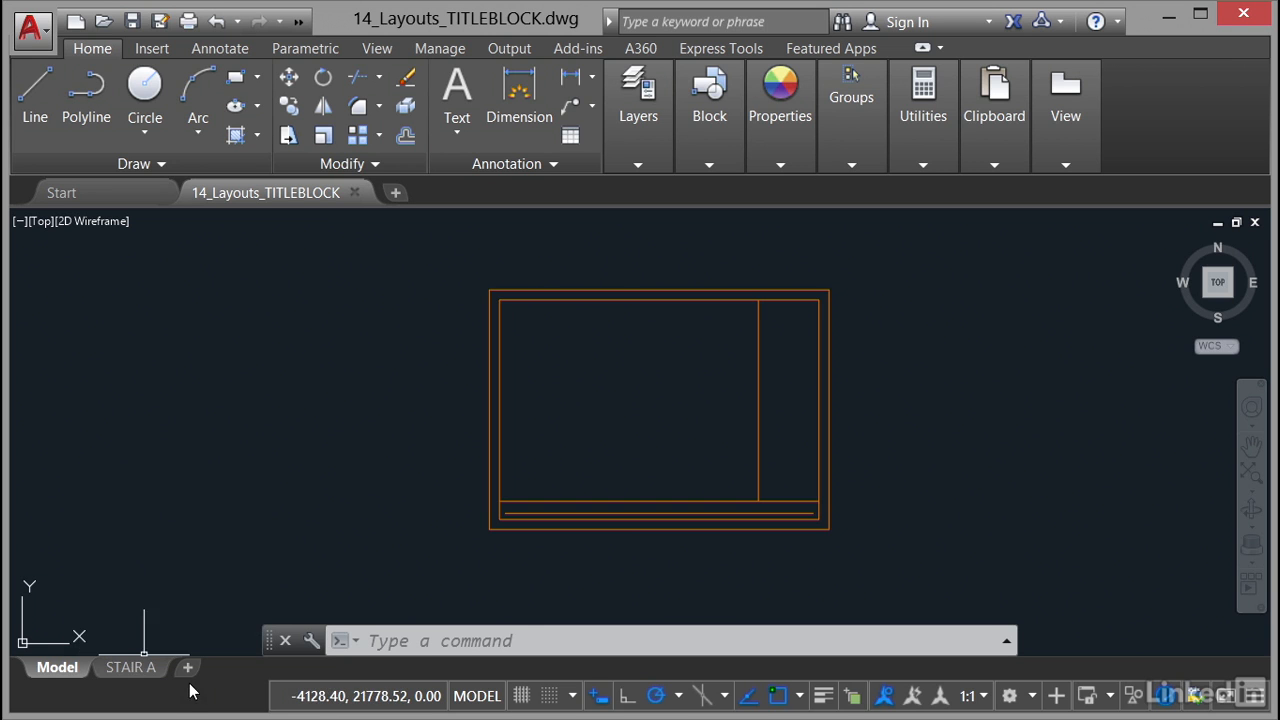
{"action": "left_click", "coordinate": [187, 668]}
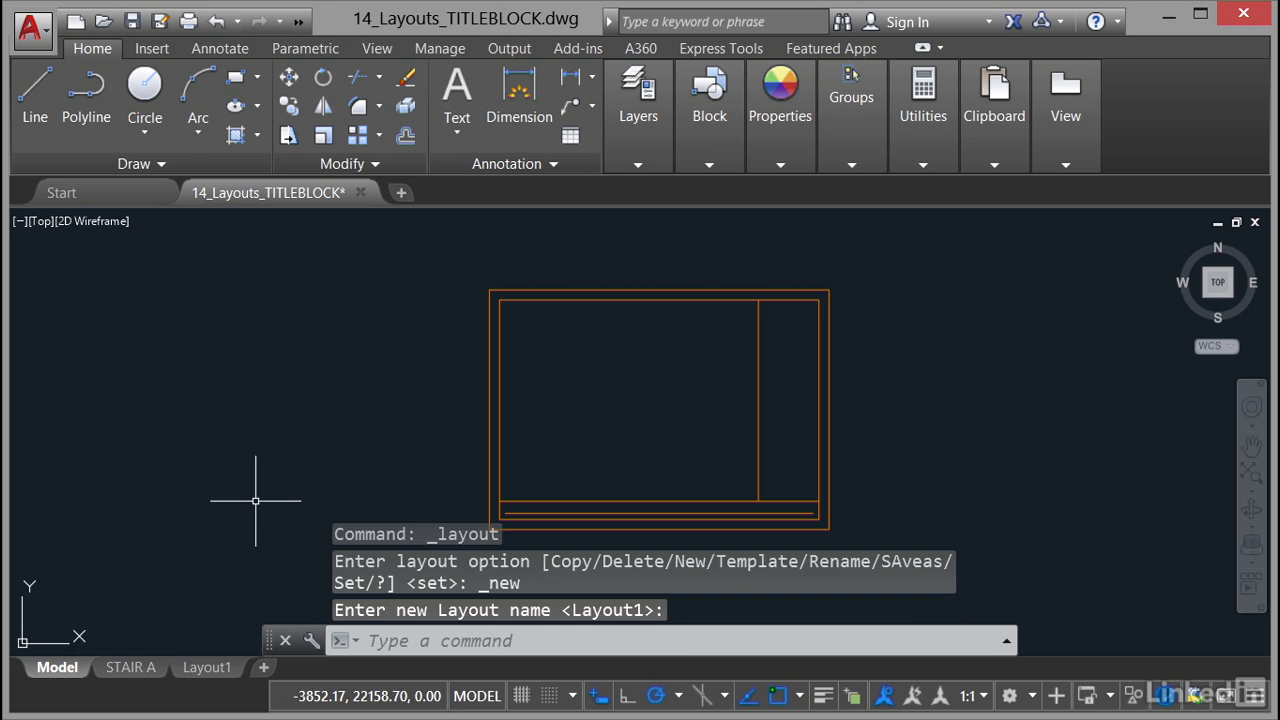
{"action": "left_click", "coordinate": [208, 668]}
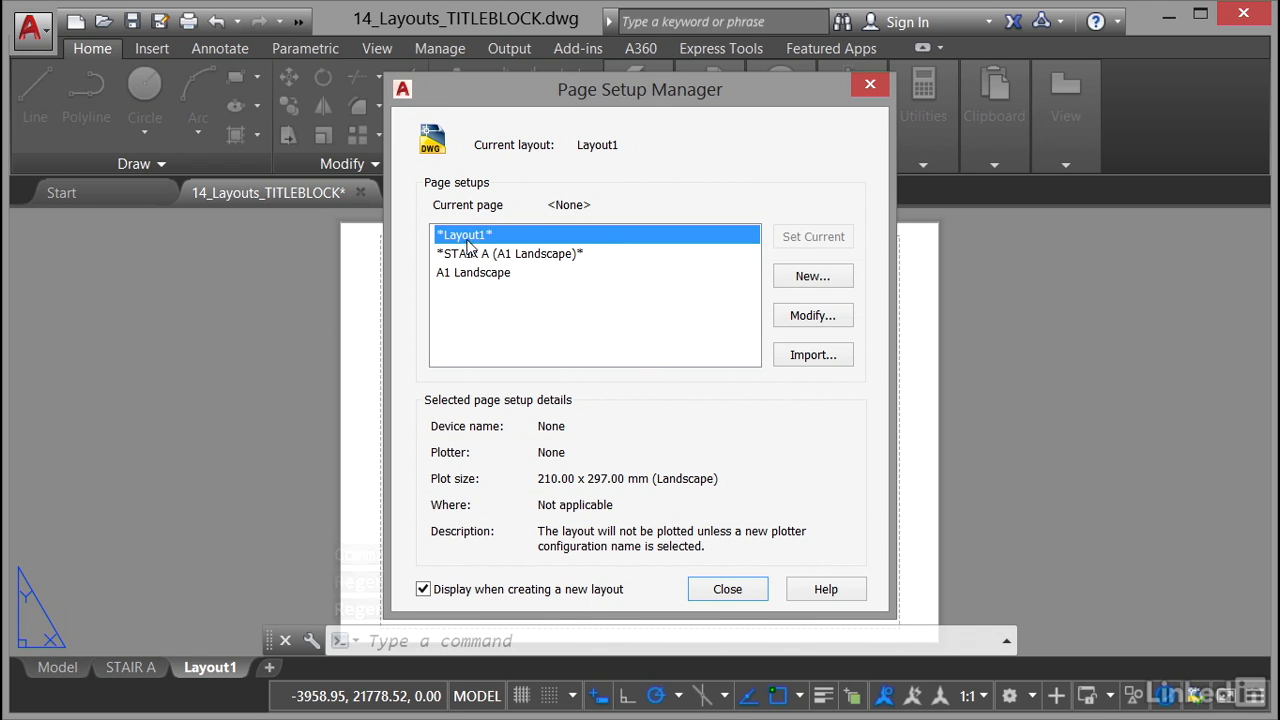
{"action": "left_click", "coordinate": [727, 590]}
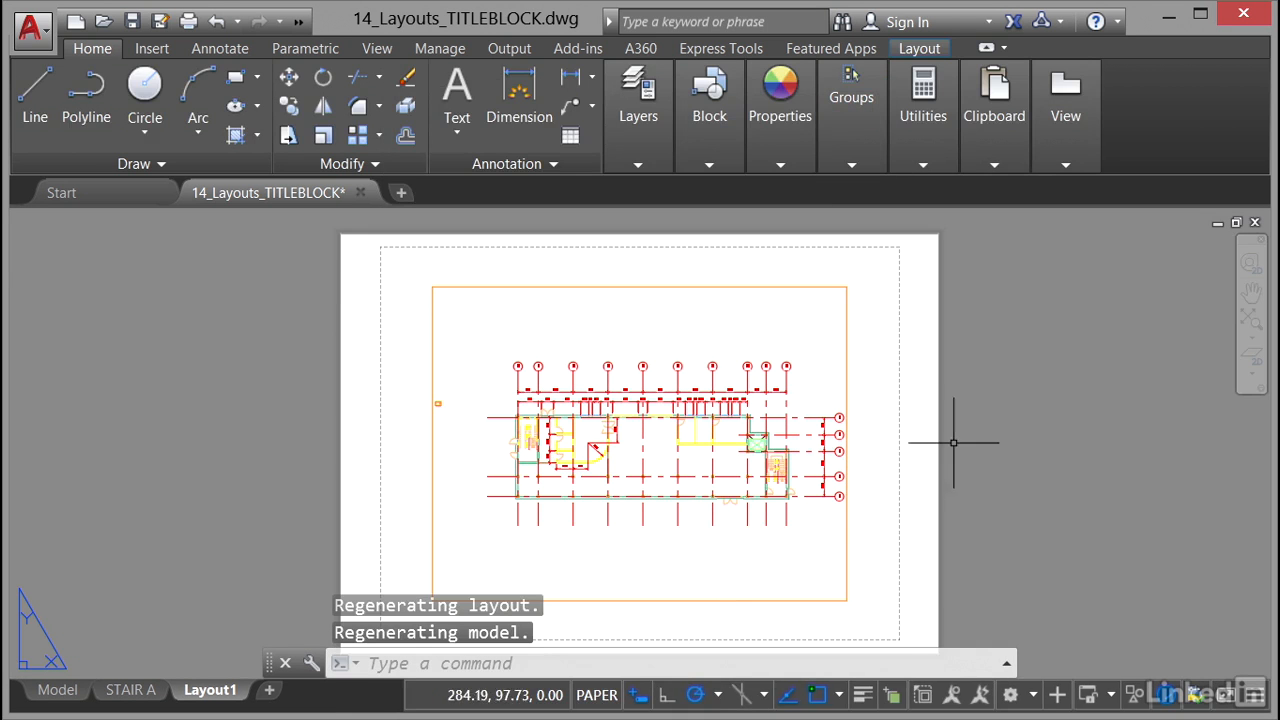
{"action": "left_click", "coordinate": [756, 288]}
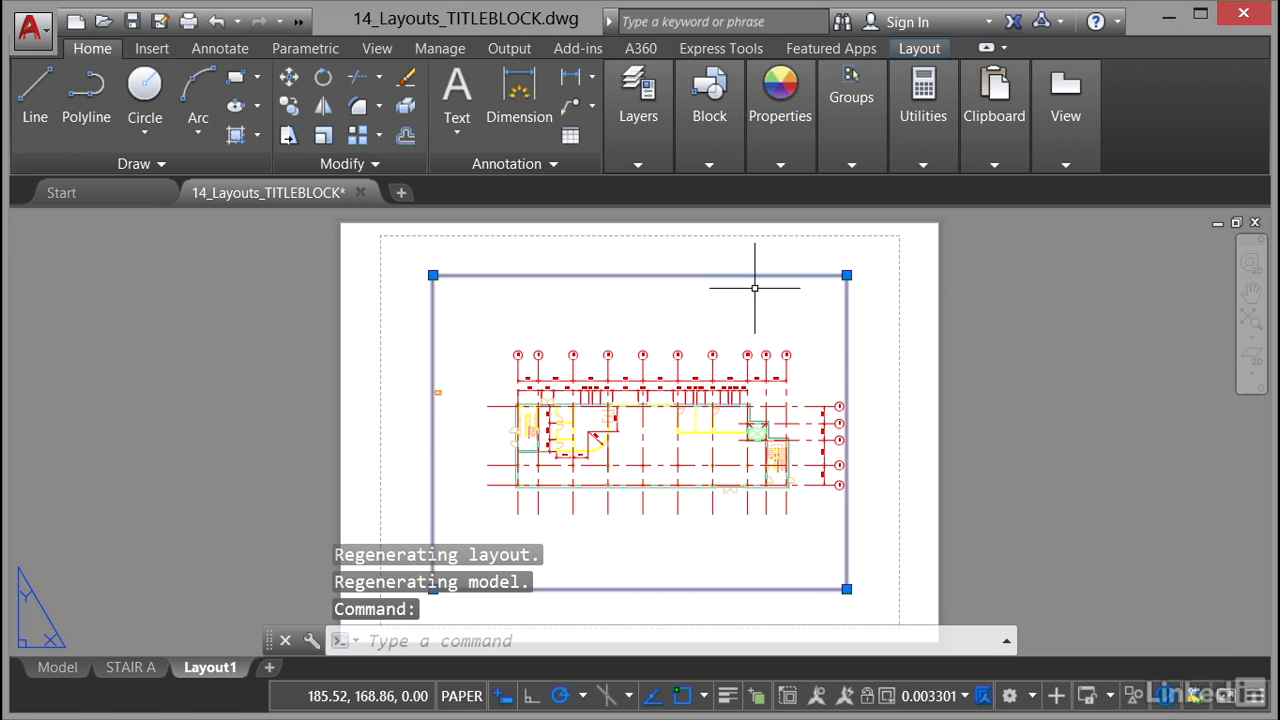
{"action": "key", "text": "Delete"}
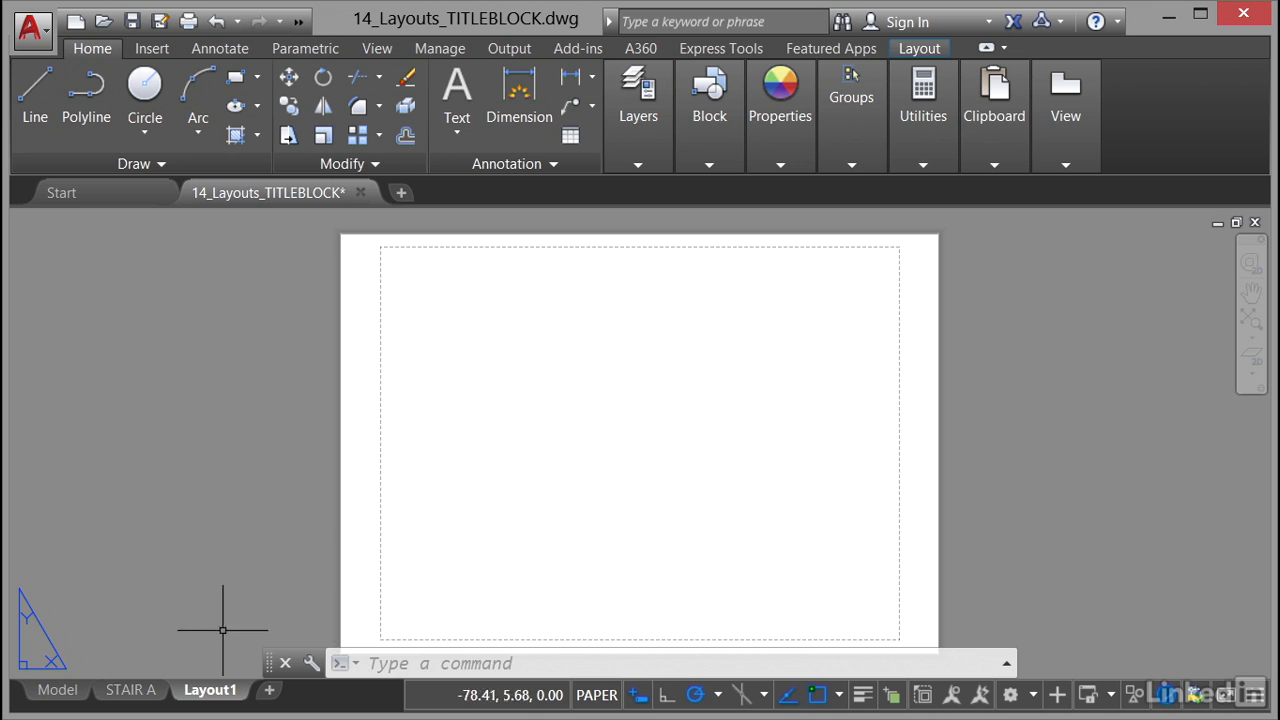
Rename the new layout as GA.
{"action": "right_click", "coordinate": [212, 692]}
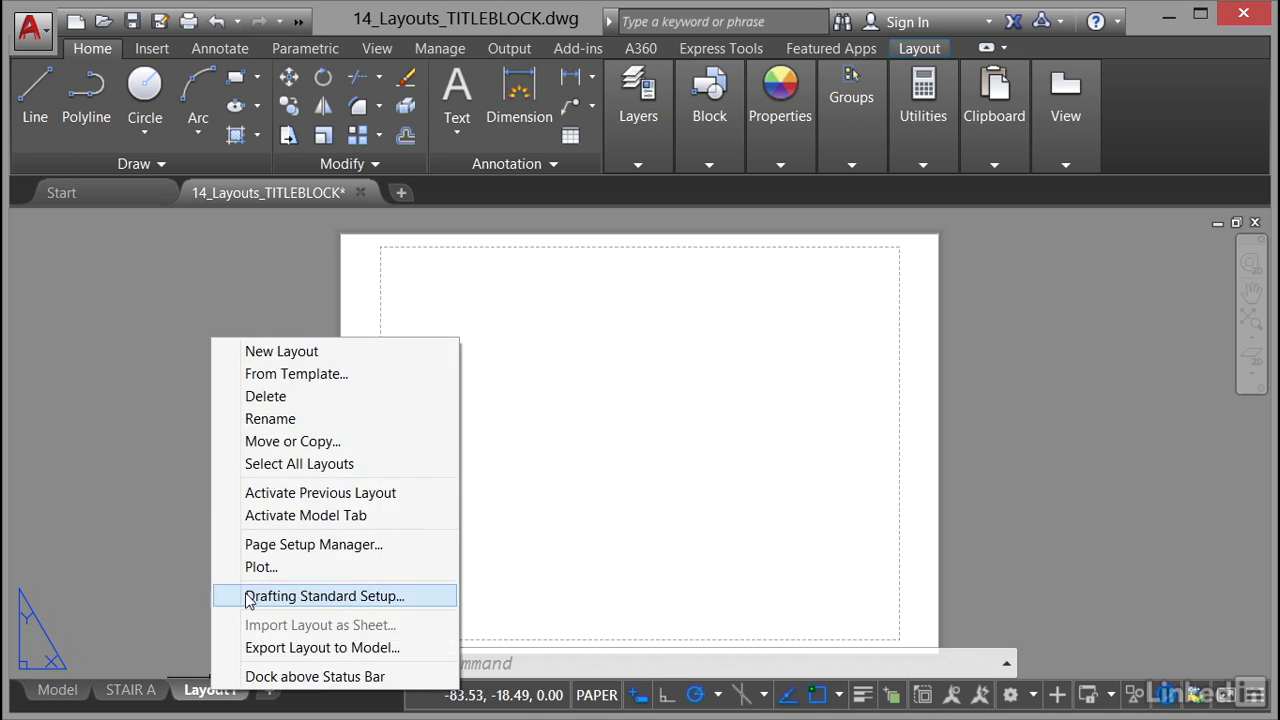
{"action": "left_click", "coordinate": [287, 419]}
{"action": "type", "text": "GA"}
{"action": "key", "text": "Return"}
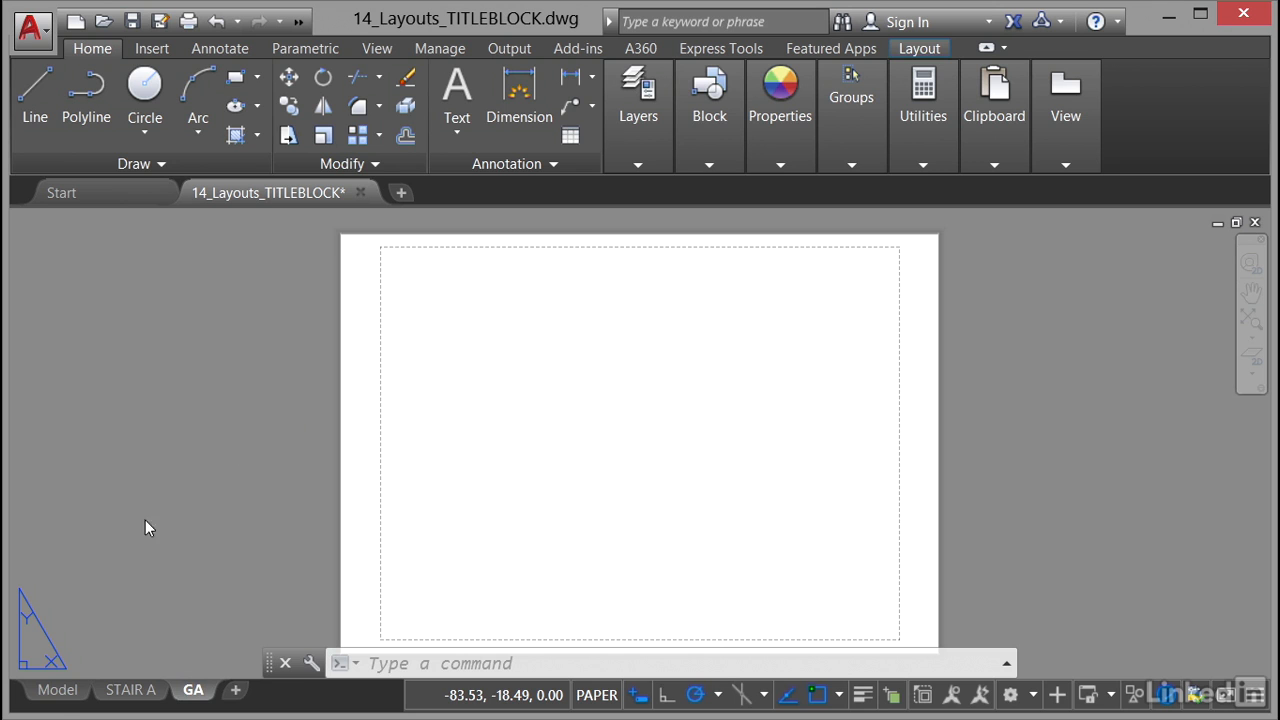
Copy the whole title block from model space to the clipboard, using its outer lower-left corner as base point.
{"action": "mouse_move", "coordinate": [57, 692]}
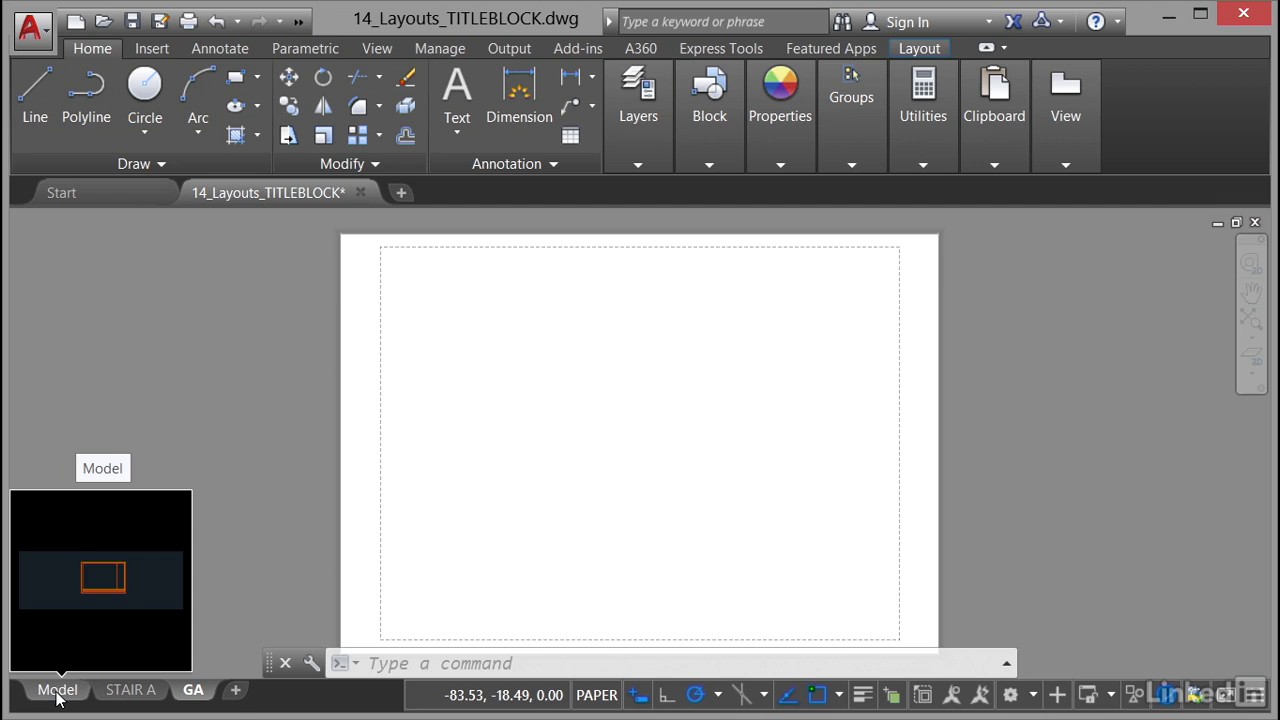
{"action": "left_click", "coordinate": [57, 692]}
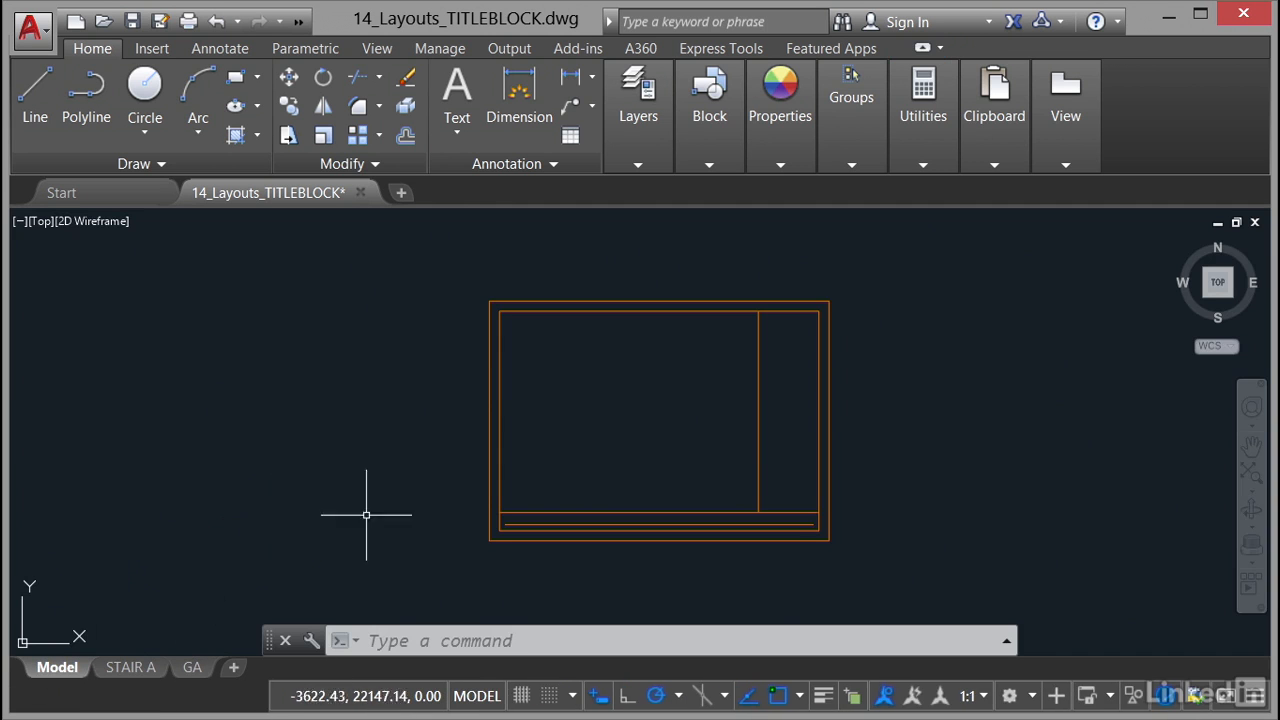
{"action": "left_click", "coordinate": [407, 247]}
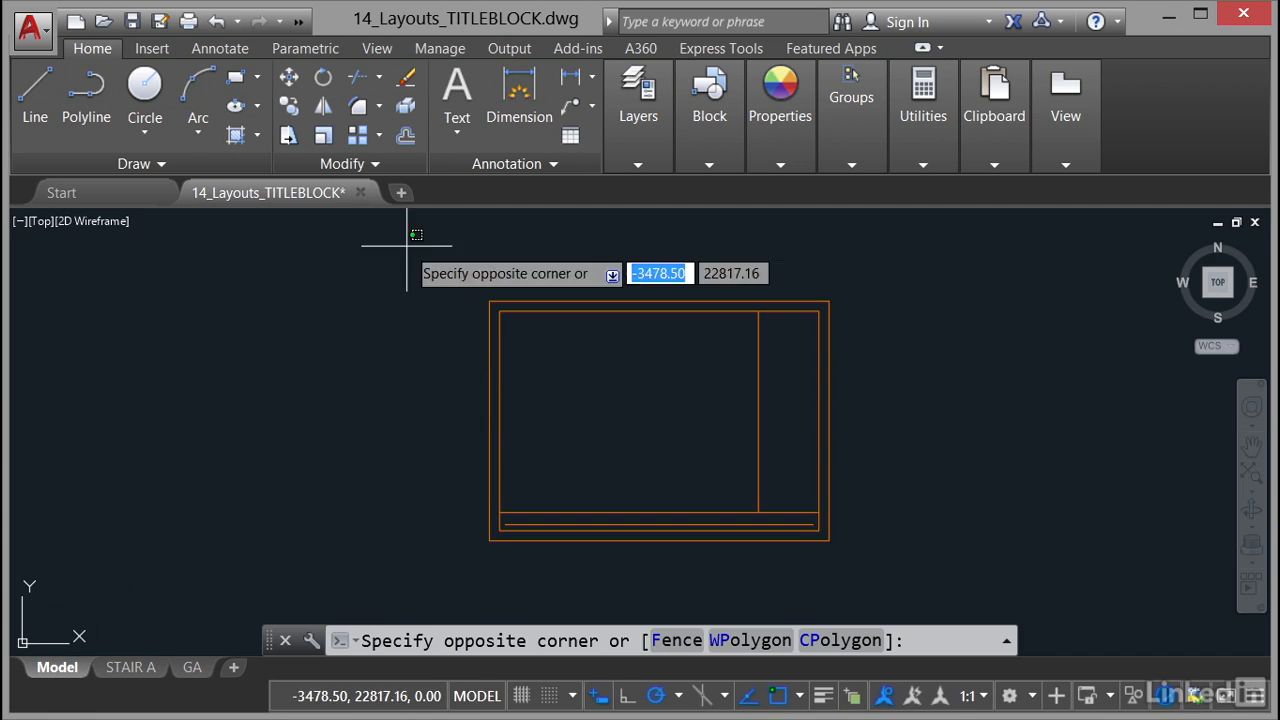
{"action": "left_click", "coordinate": [937, 571]}
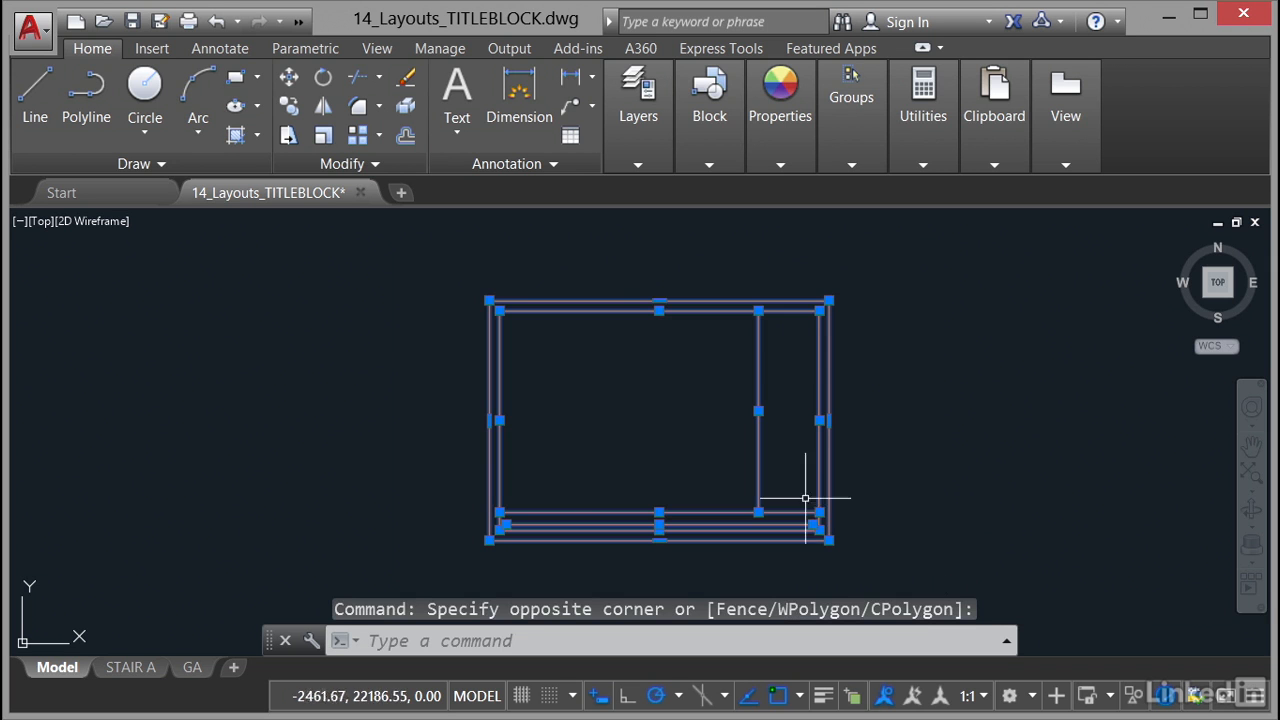
{"action": "right_click", "coordinate": [172, 619]}
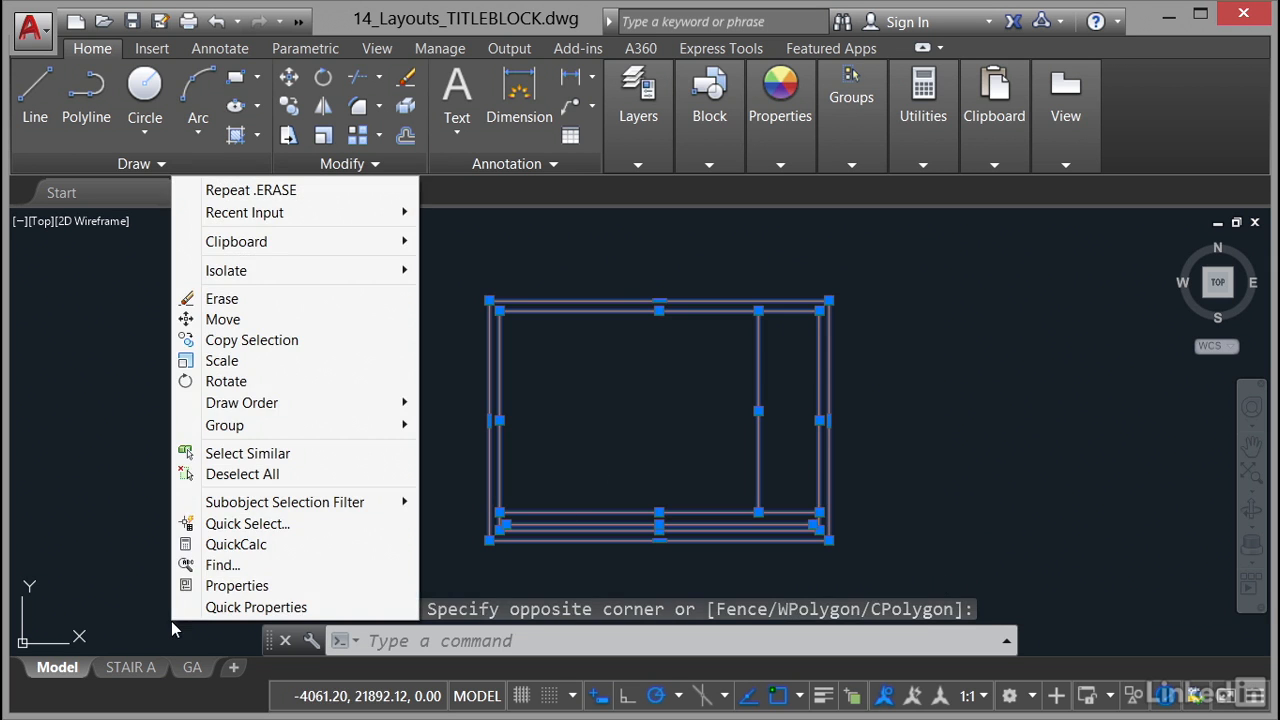
{"action": "mouse_move", "coordinate": [323, 241]}
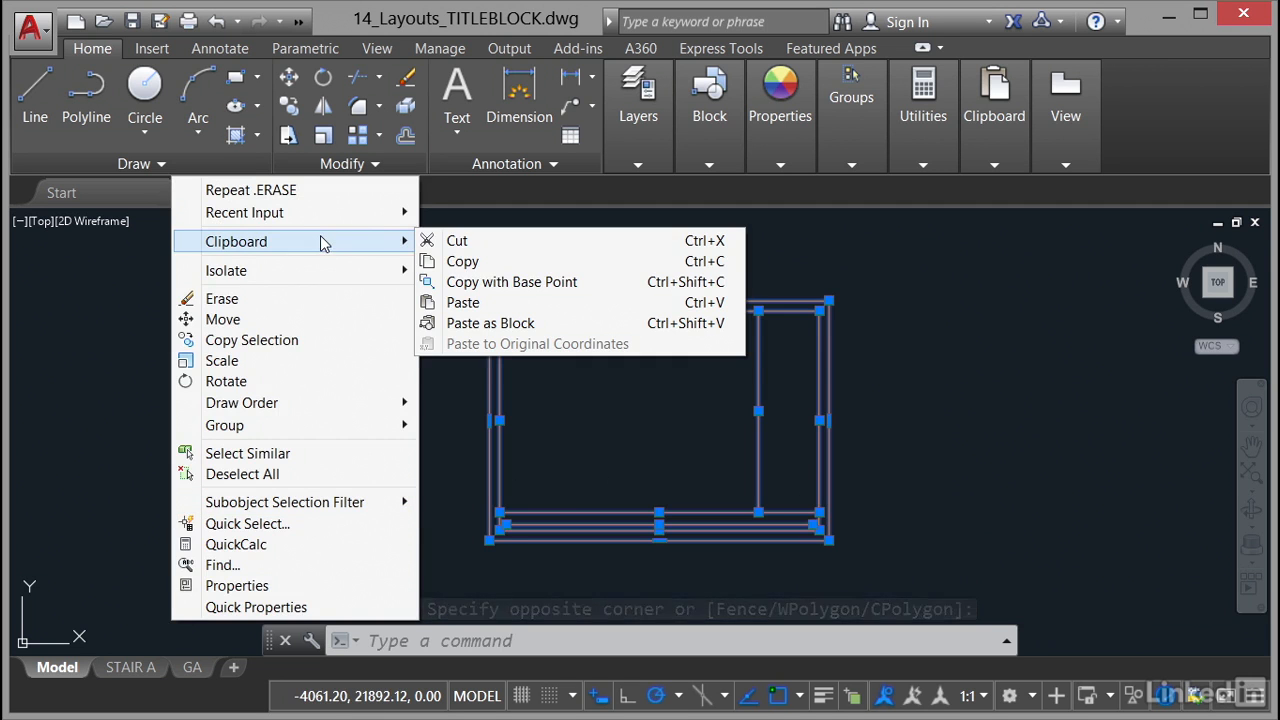
{"action": "left_click", "coordinate": [511, 282]}
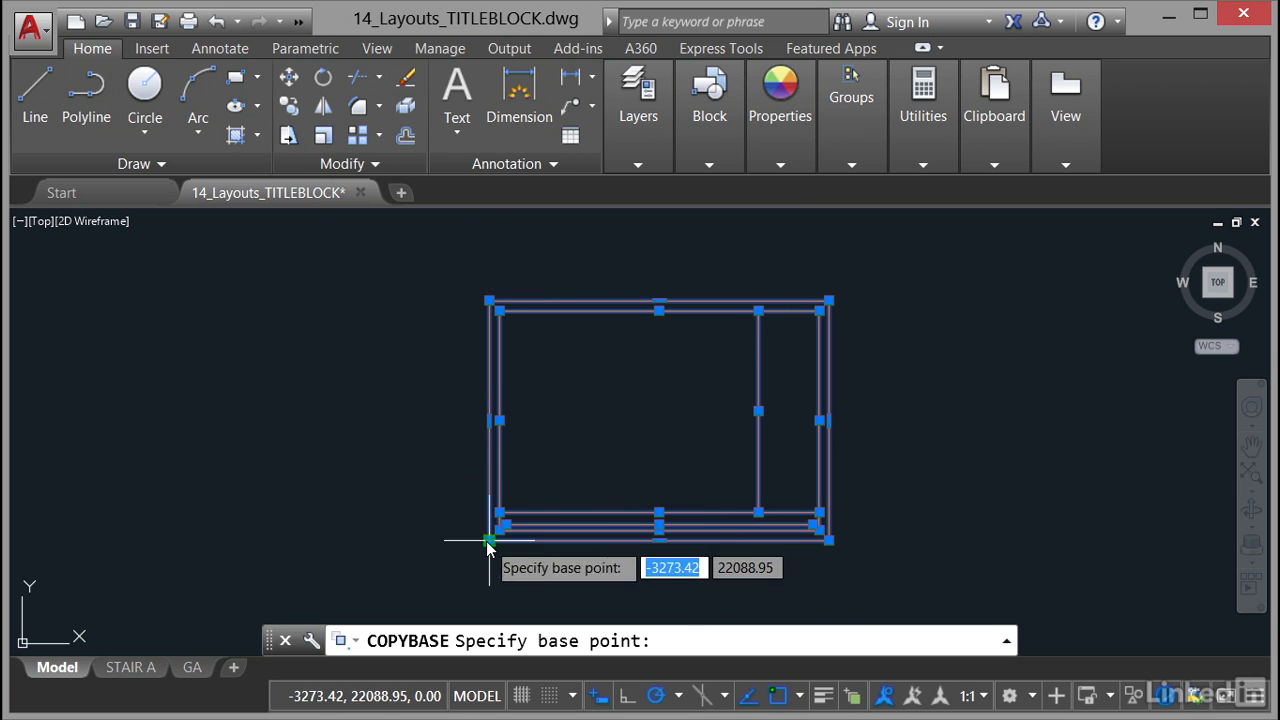
{"action": "mouse_move", "coordinate": [488, 543]}
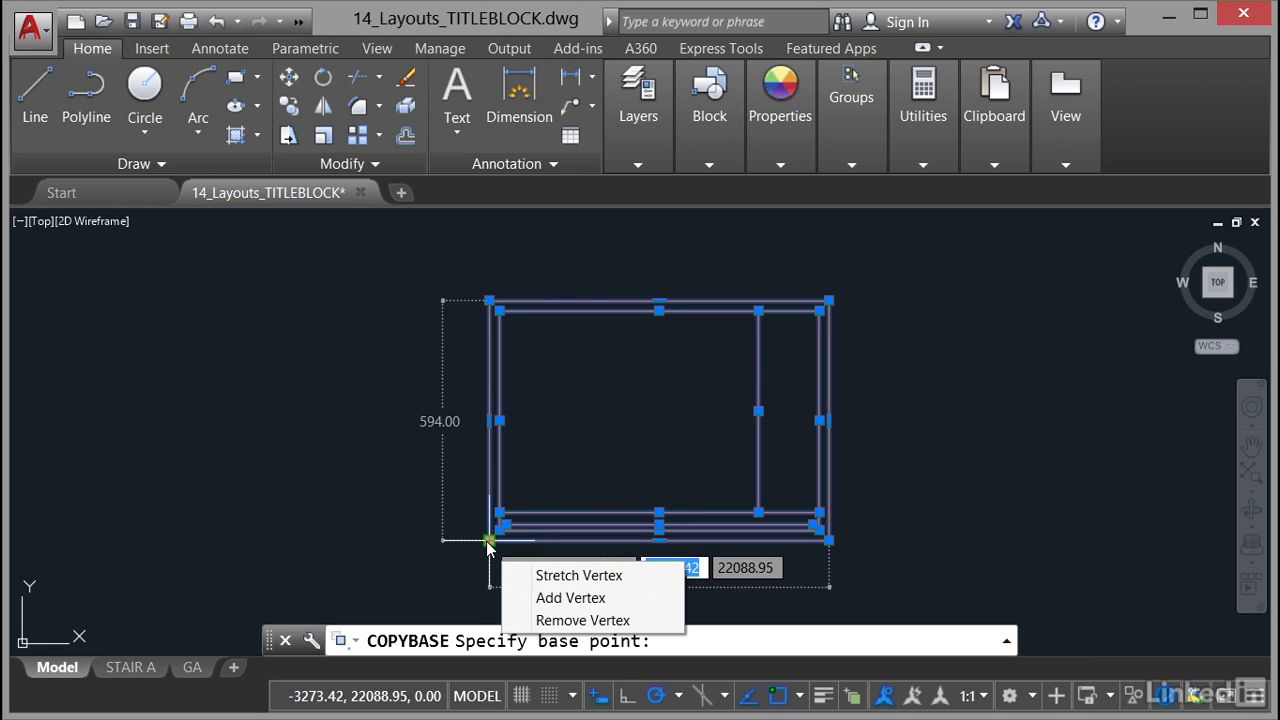
{"action": "left_click", "coordinate": [488, 543]}
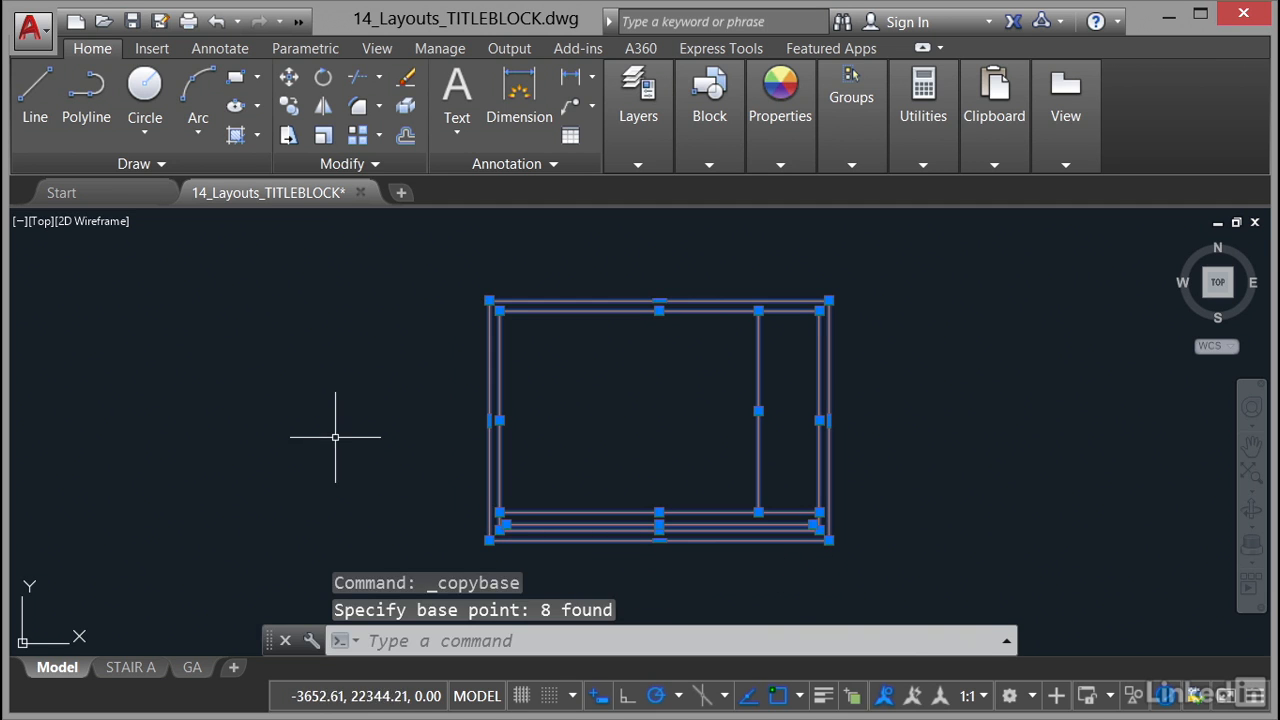
{"action": "key", "text": "Escape"}
{"action": "key", "text": "Escape"}
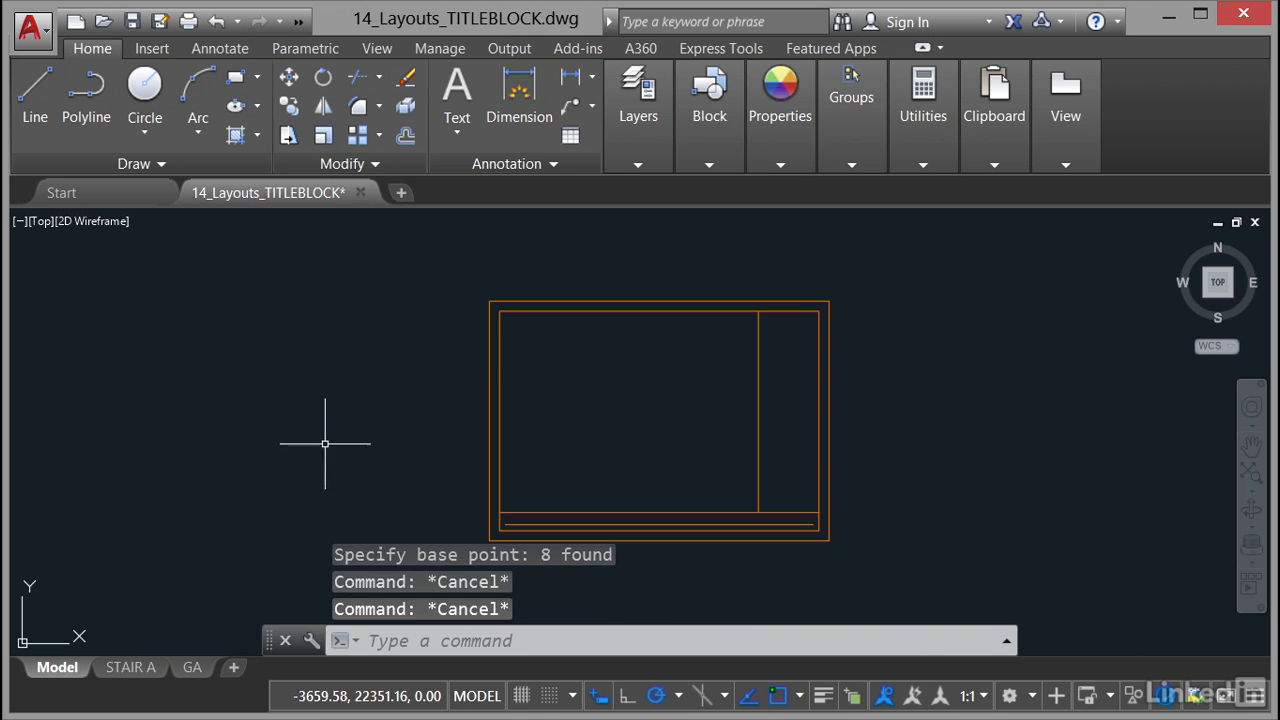
Paste the copied title block into the GA layout with its insertion point at 0,0.
{"action": "left_click", "coordinate": [192, 667]}
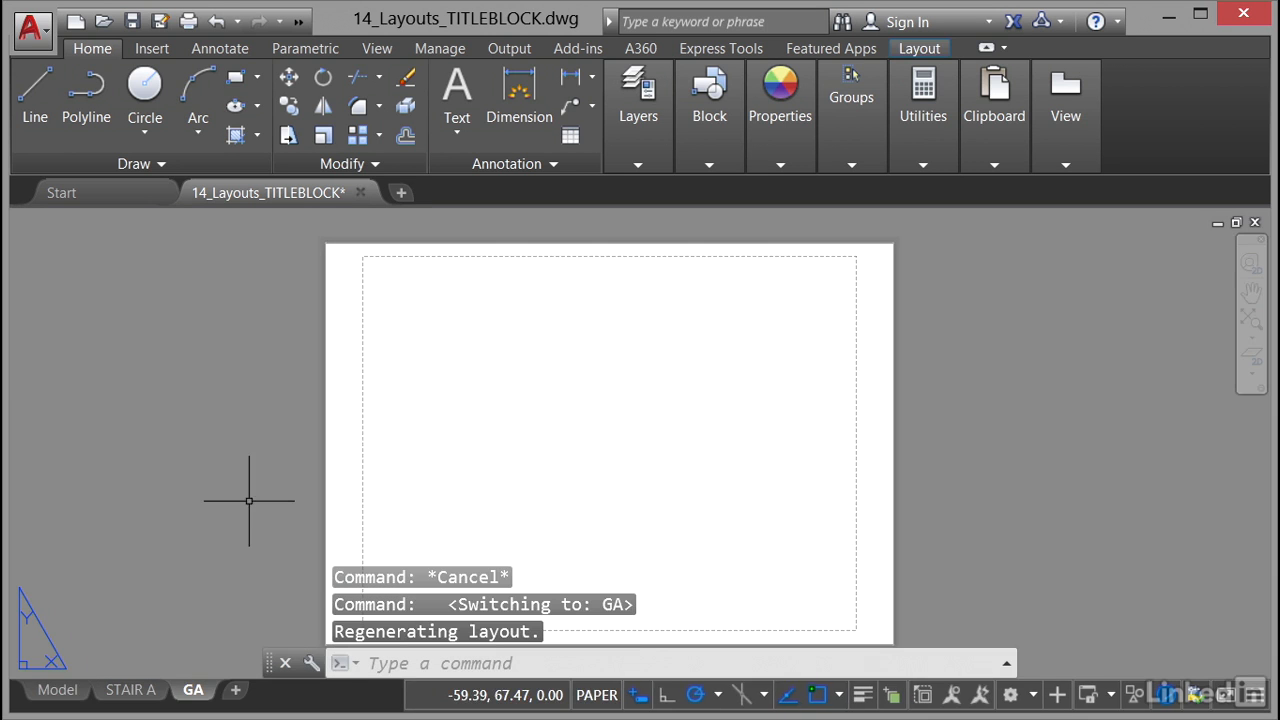
{"action": "right_click", "coordinate": [525, 370]}
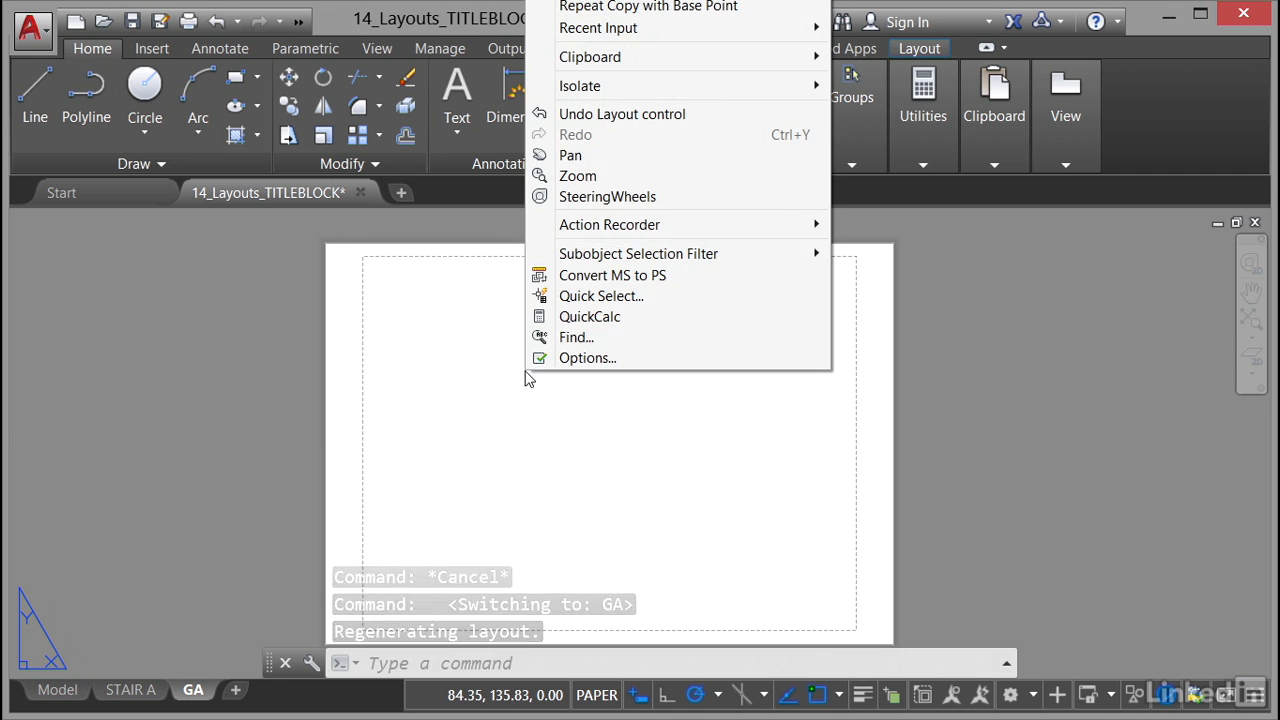
{"action": "mouse_move", "coordinate": [659, 60]}
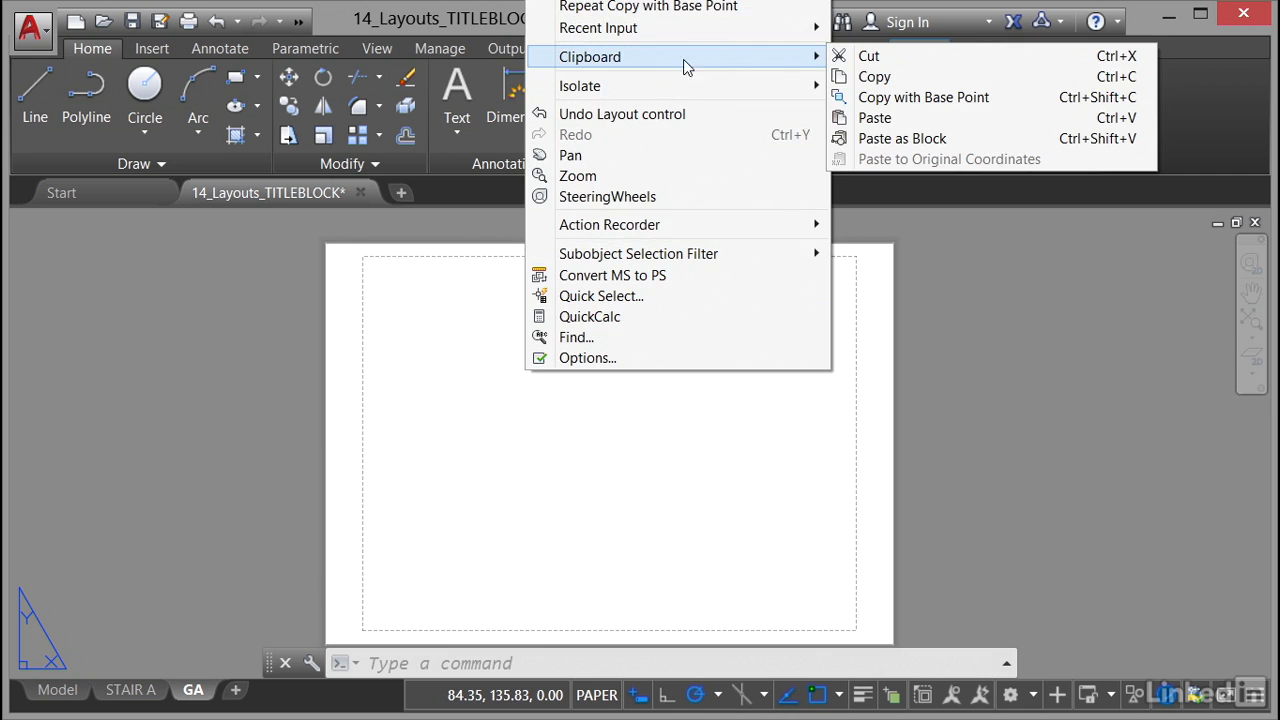
{"action": "left_click", "coordinate": [893, 119]}
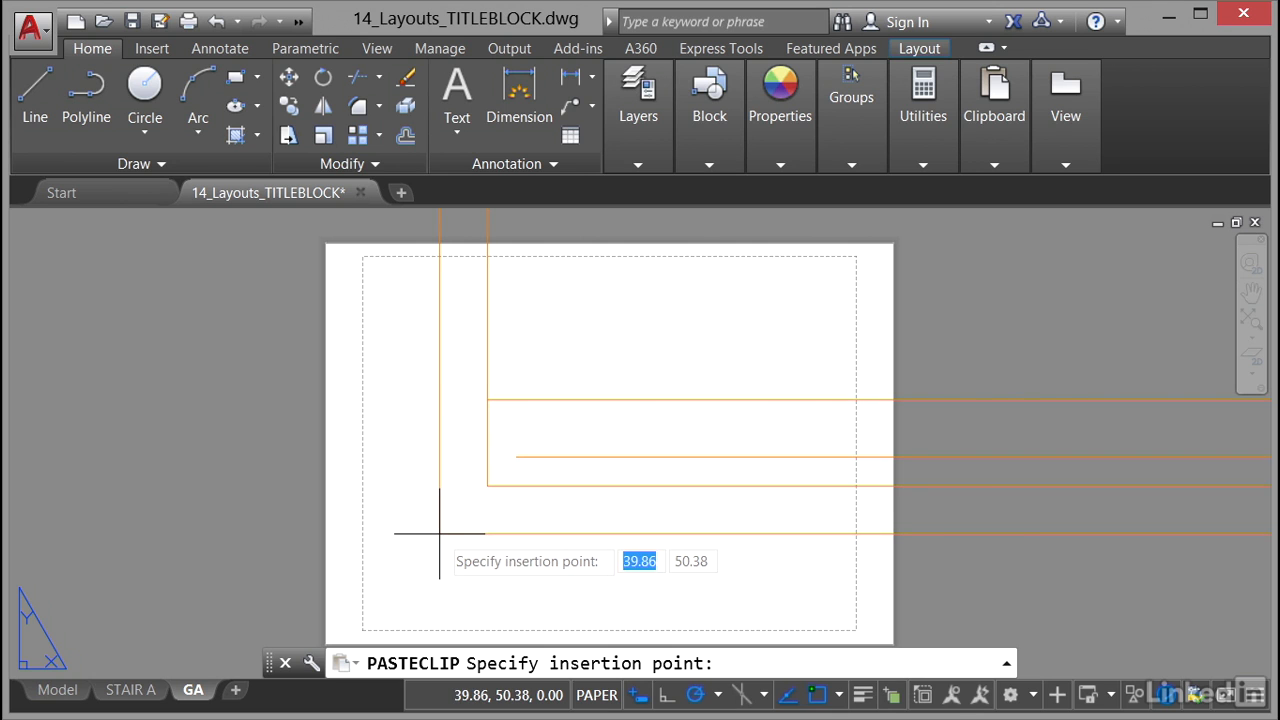
{"action": "type", "text": "0"}
{"action": "key", "text": "Tab"}
{"action": "type", "text": "0"}
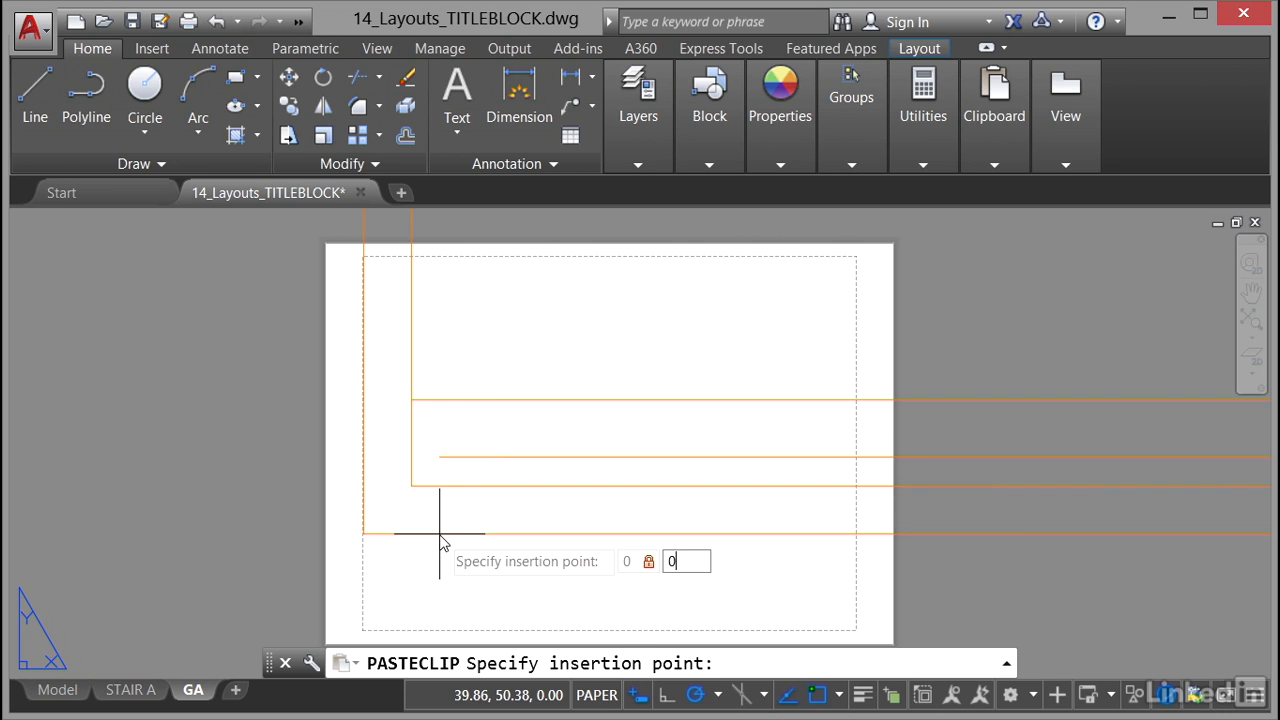
{"action": "key", "text": "Return"}
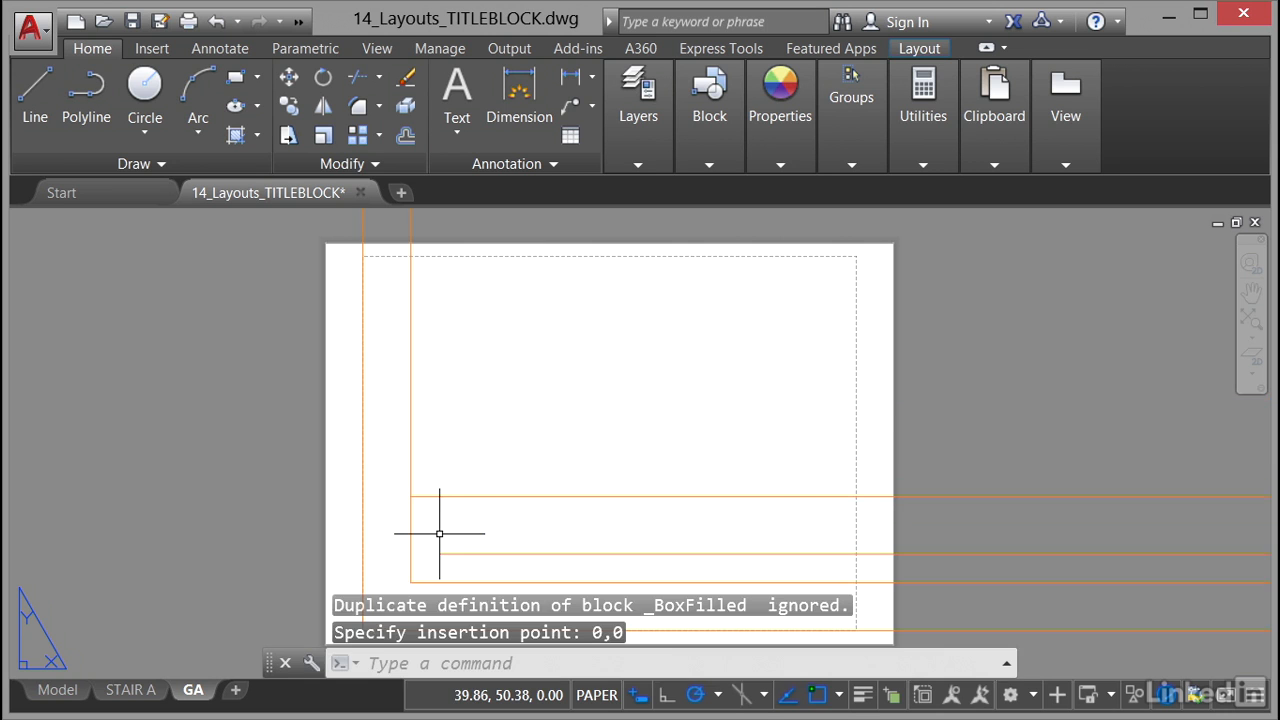
Create a new page setup named A1-Plotting for the GA layout, based on the GA layout's existing settings.
{"action": "scroll", "coordinate": [511, 393], "scroll_direction": "down", "scroll_amount": 2}
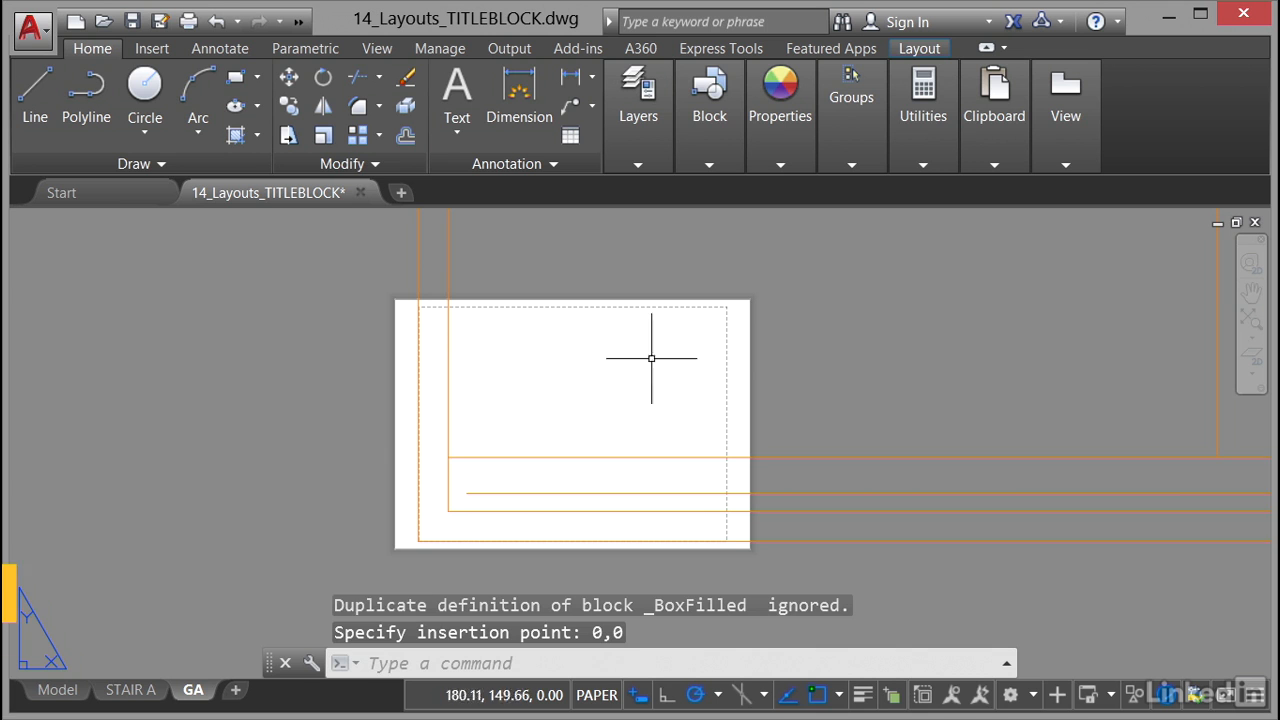
{"action": "scroll", "coordinate": [616, 378], "scroll_direction": "down", "scroll_amount": 2}
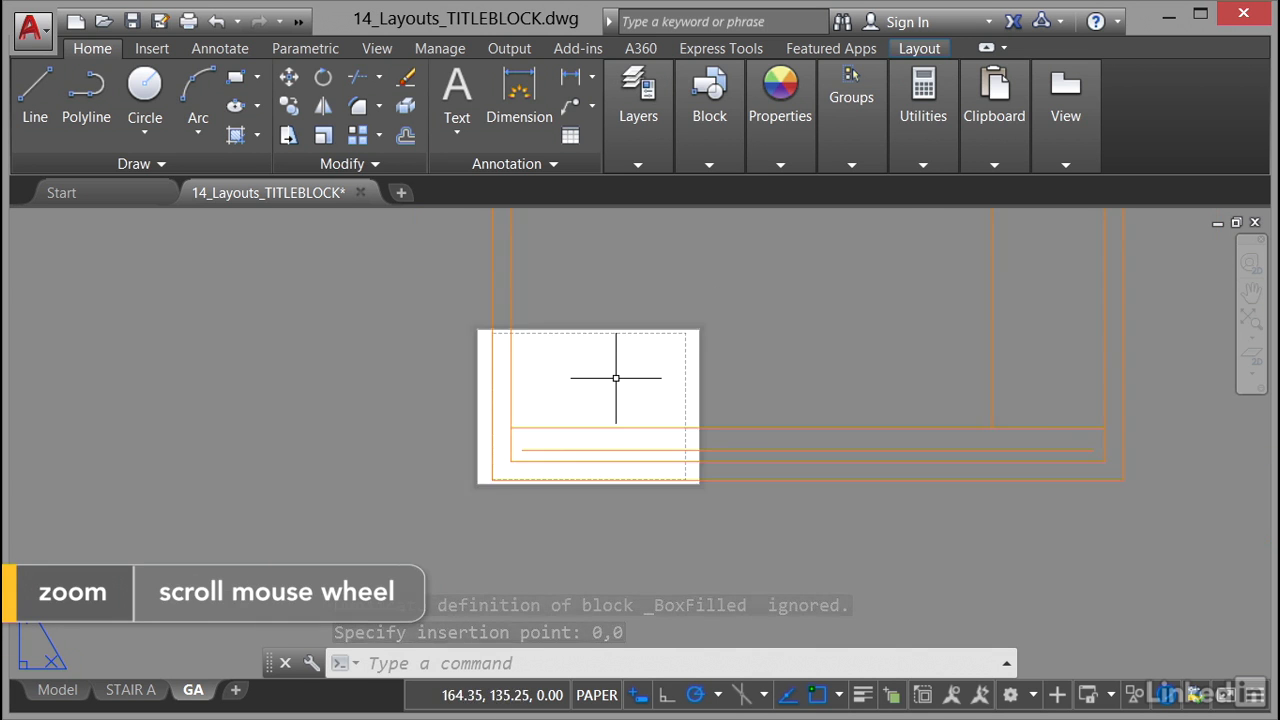
{"action": "scroll", "coordinate": [616, 378], "scroll_direction": "down", "scroll_amount": 2}
{"action": "scroll", "coordinate": [714, 274], "scroll_direction": "down", "scroll_amount": 1}
{"action": "middle_click_drag", "start_coordinate": [714, 274], "coordinate": [646, 406]}
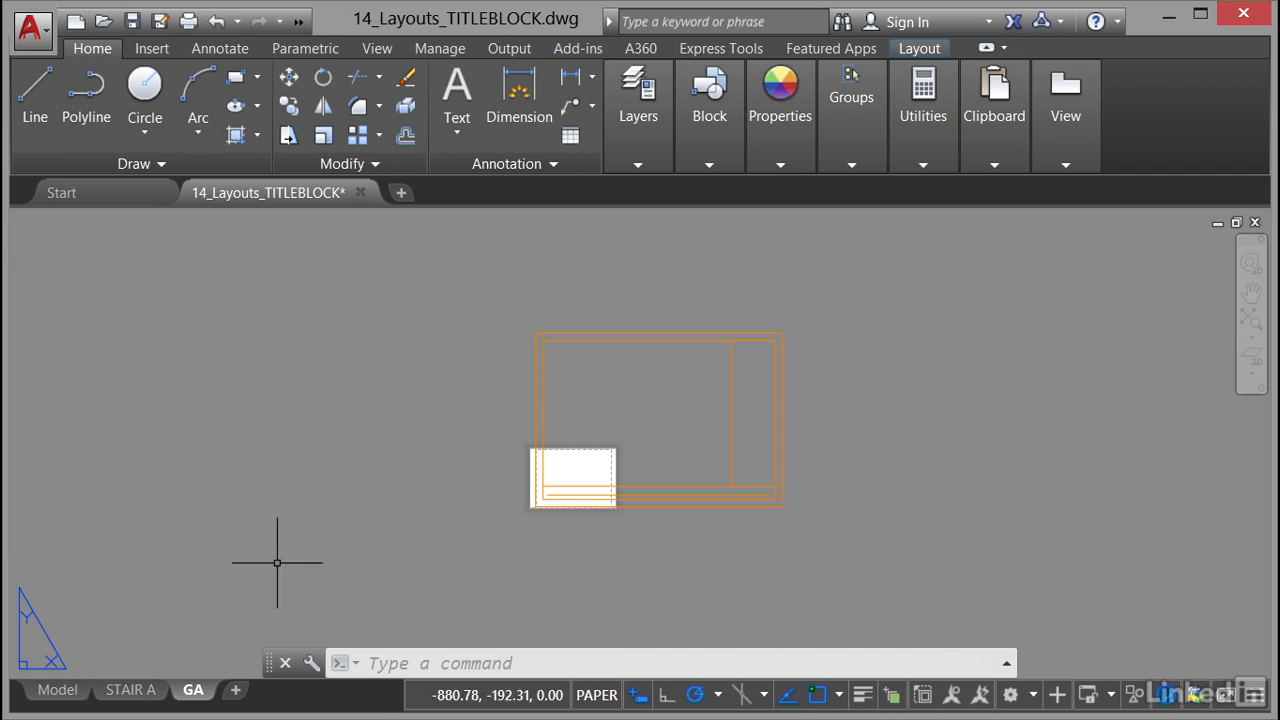
{"action": "right_click", "coordinate": [193, 691]}
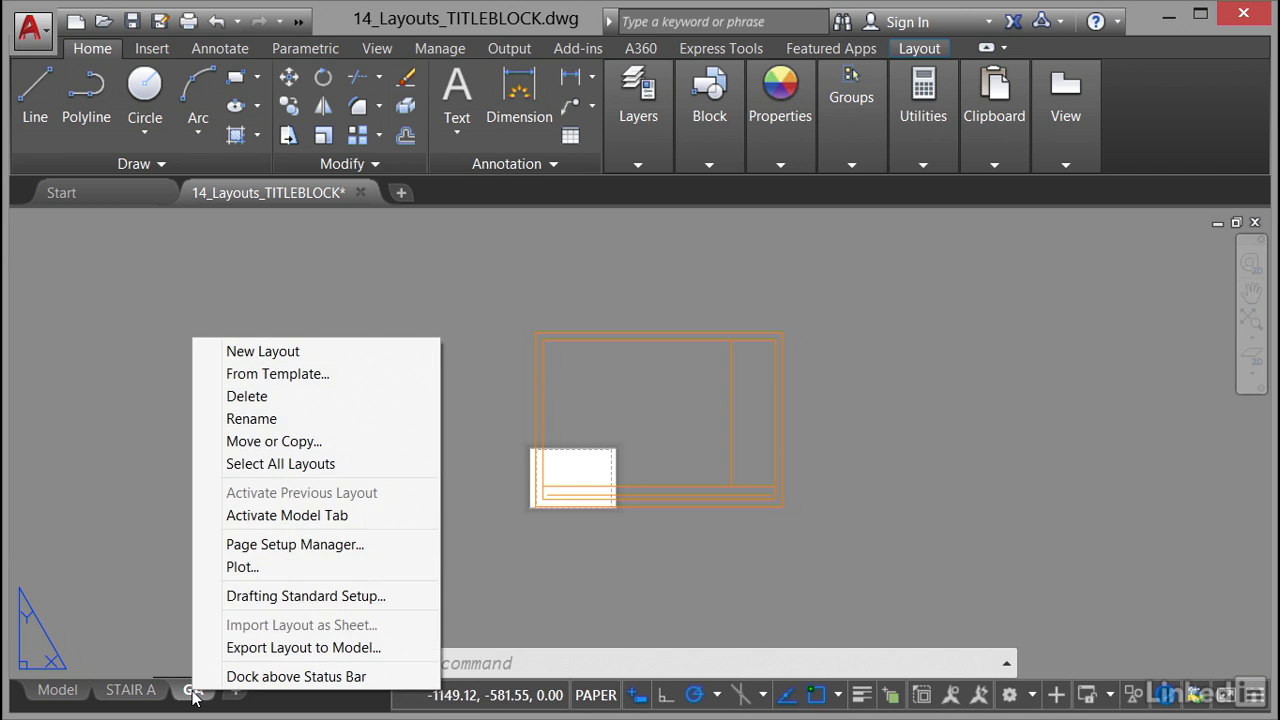
{"action": "left_click", "coordinate": [316, 545]}
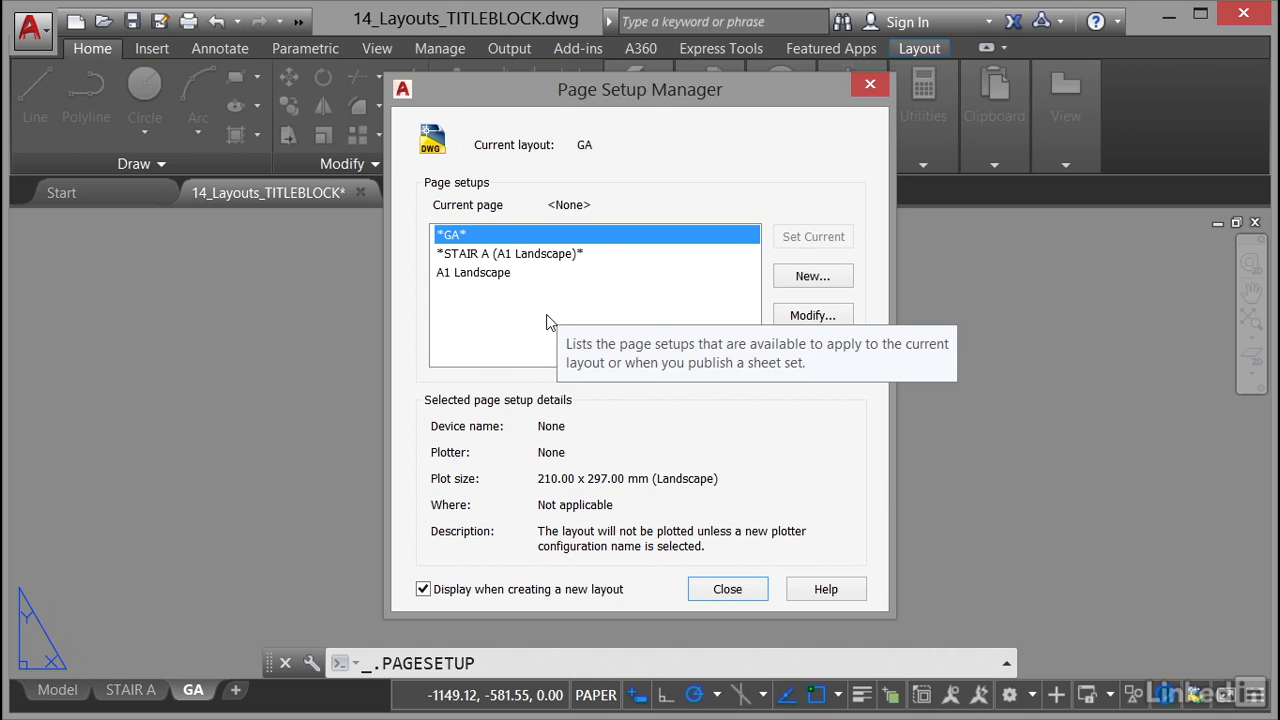
{"action": "left_click", "coordinate": [805, 287]}
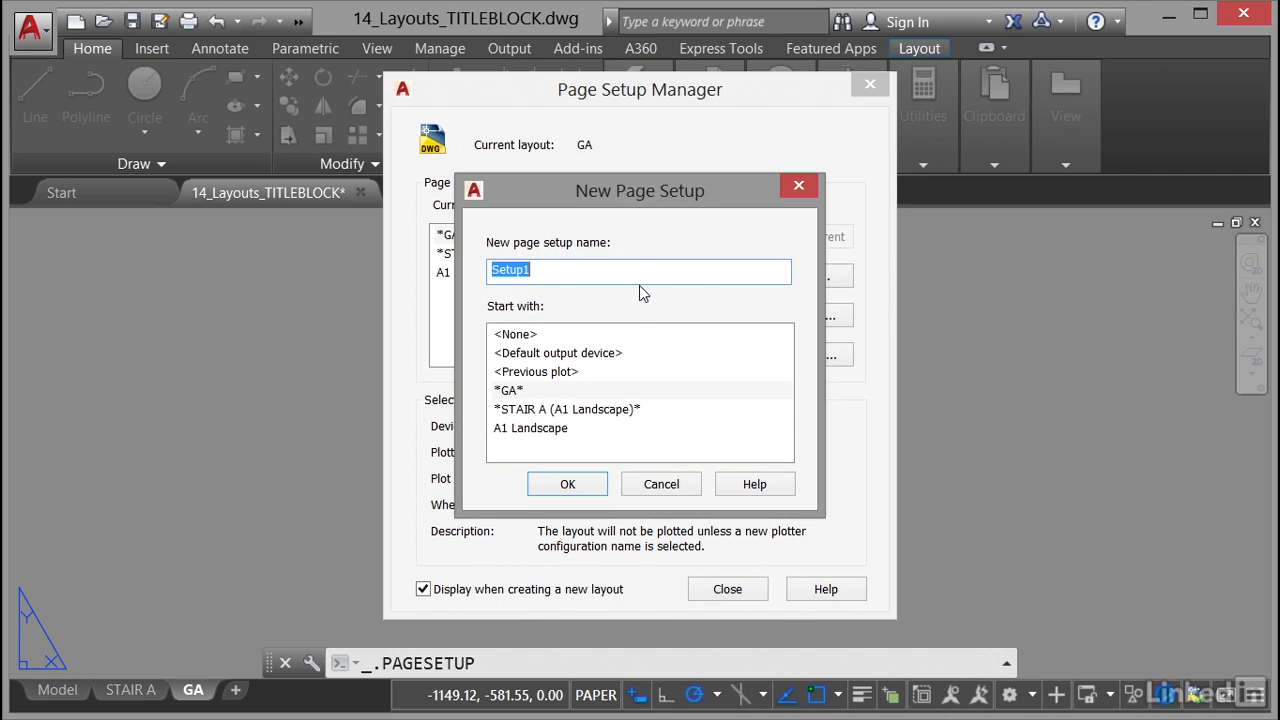
{"action": "type", "text": "A1-Plotting"}
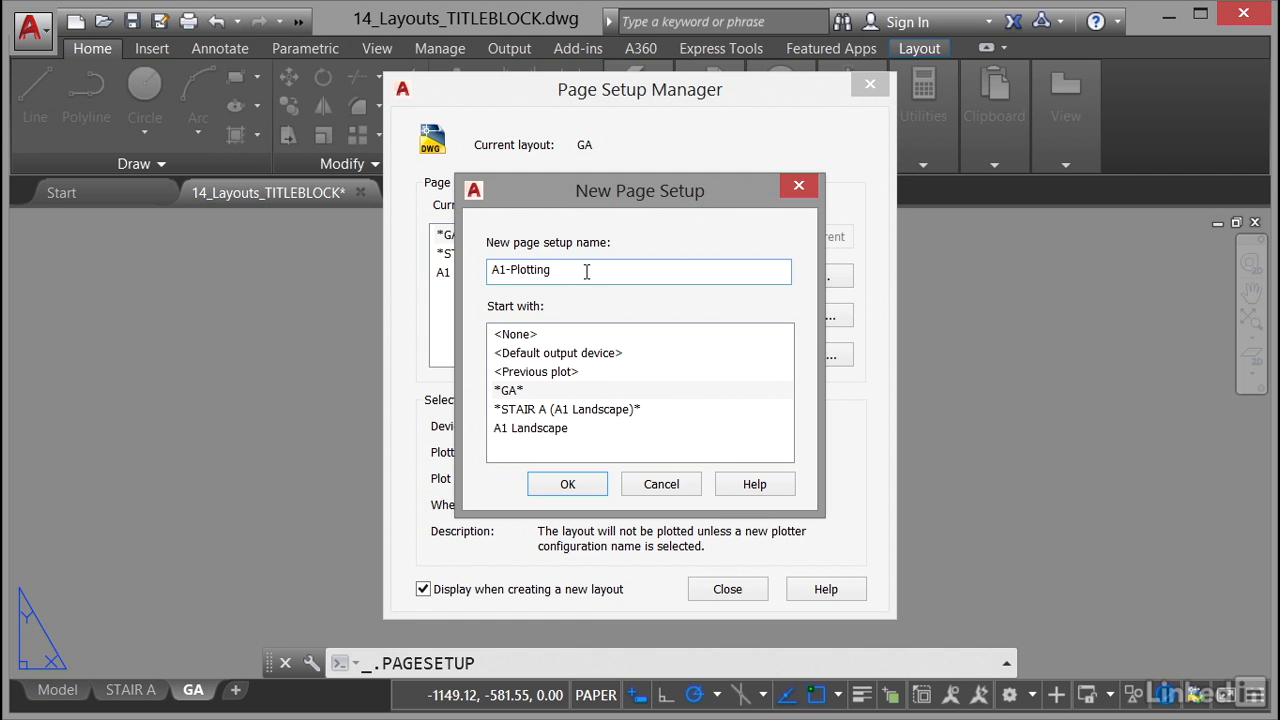
{"action": "left_click", "coordinate": [567, 483]}
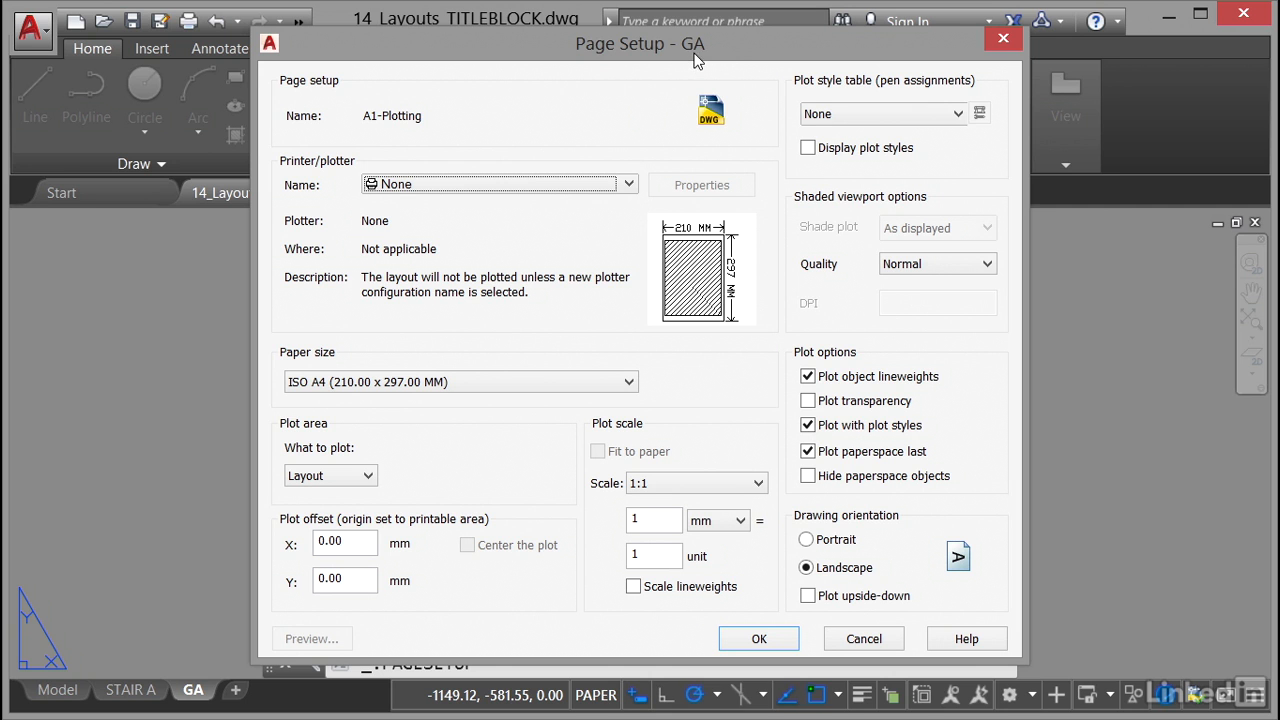
Assign the DWF6 ePlot.pc3 plotter and the ISO A1 (841.00 x 594.00 MM) paper size to the A1-Plotting page setup.
{"action": "left_click", "coordinate": [631, 185]}
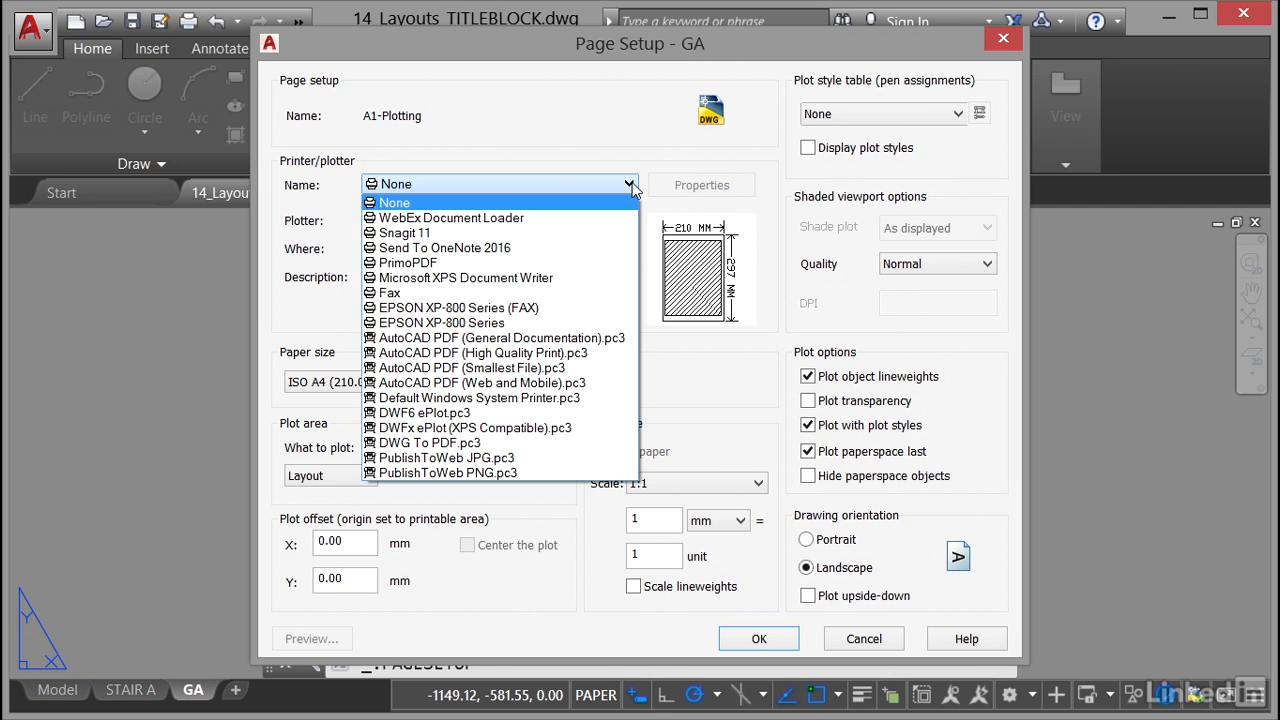
{"action": "left_click", "coordinate": [435, 413]}
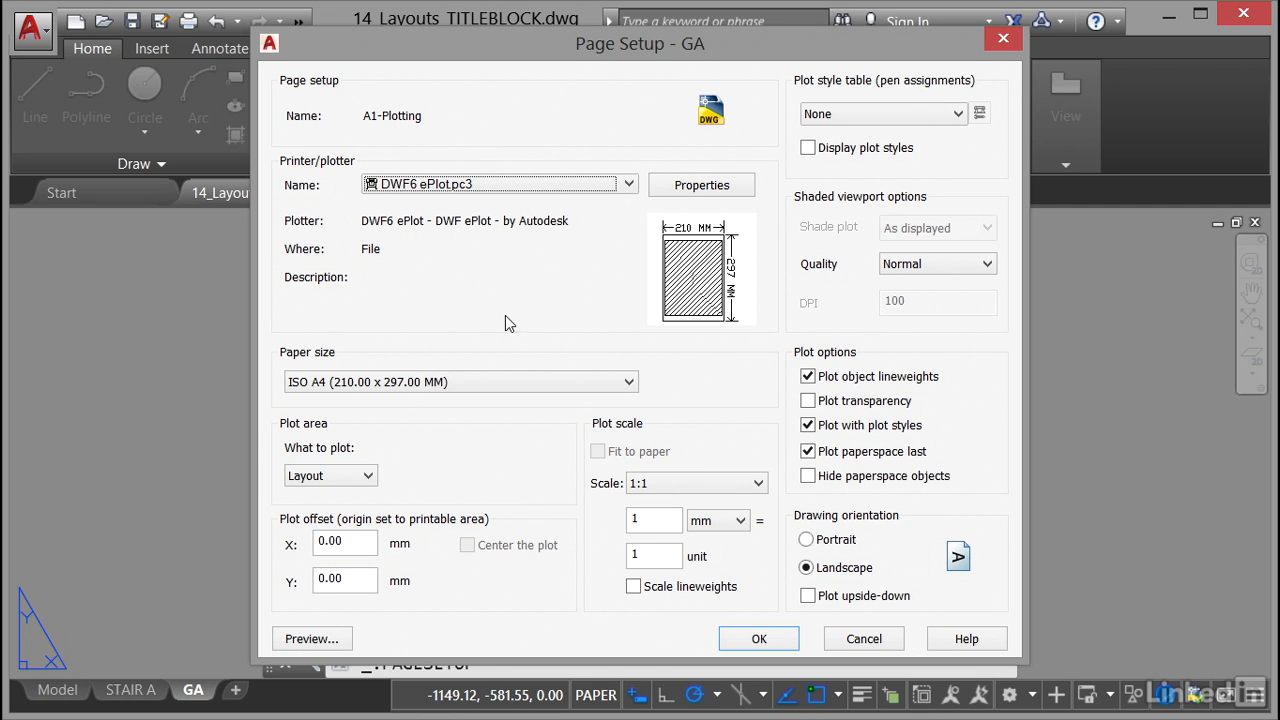
{"action": "left_click", "coordinate": [629, 383]}
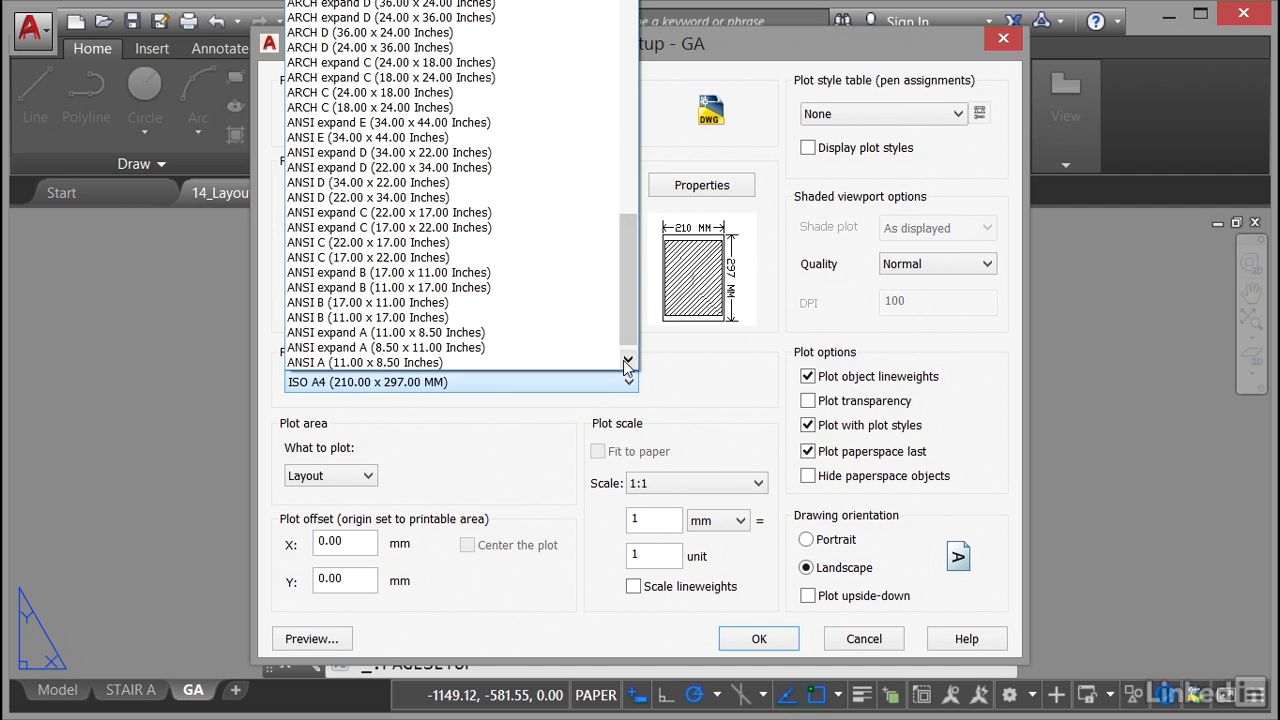
{"action": "left_click_drag", "start_coordinate": [626, 310], "coordinate": [628, 161]}
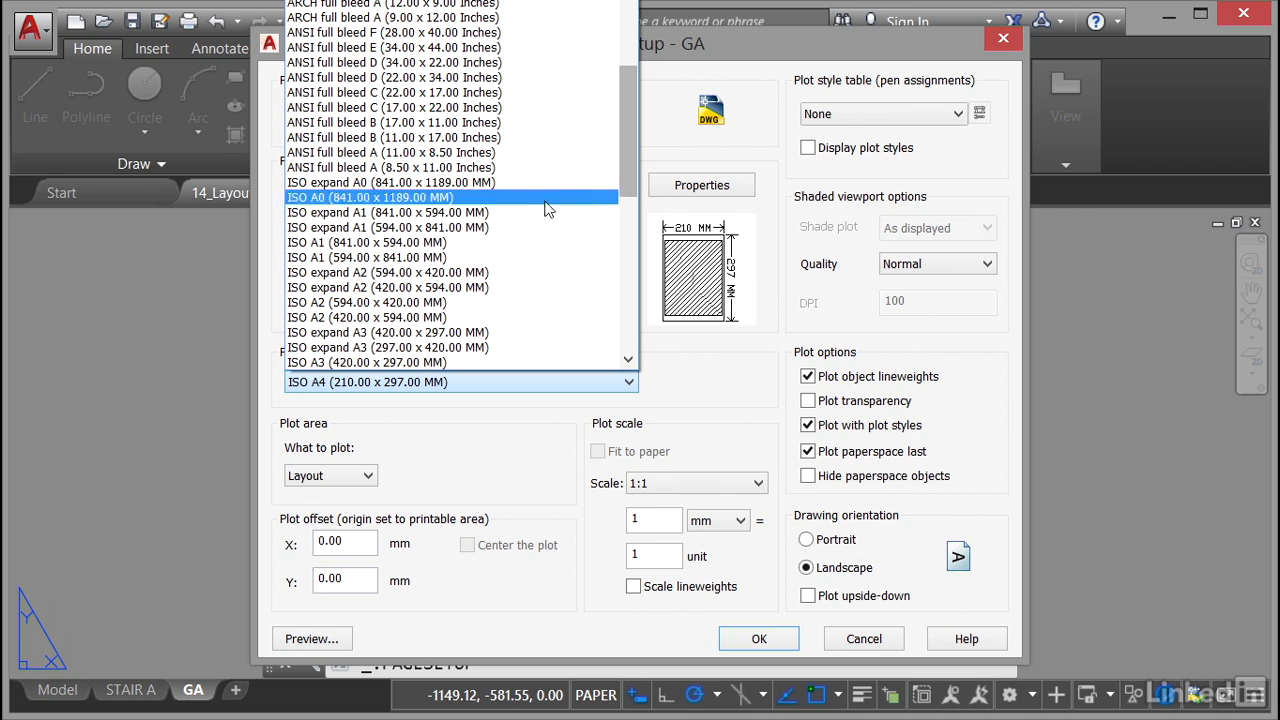
{"action": "left_click", "coordinate": [370, 243]}
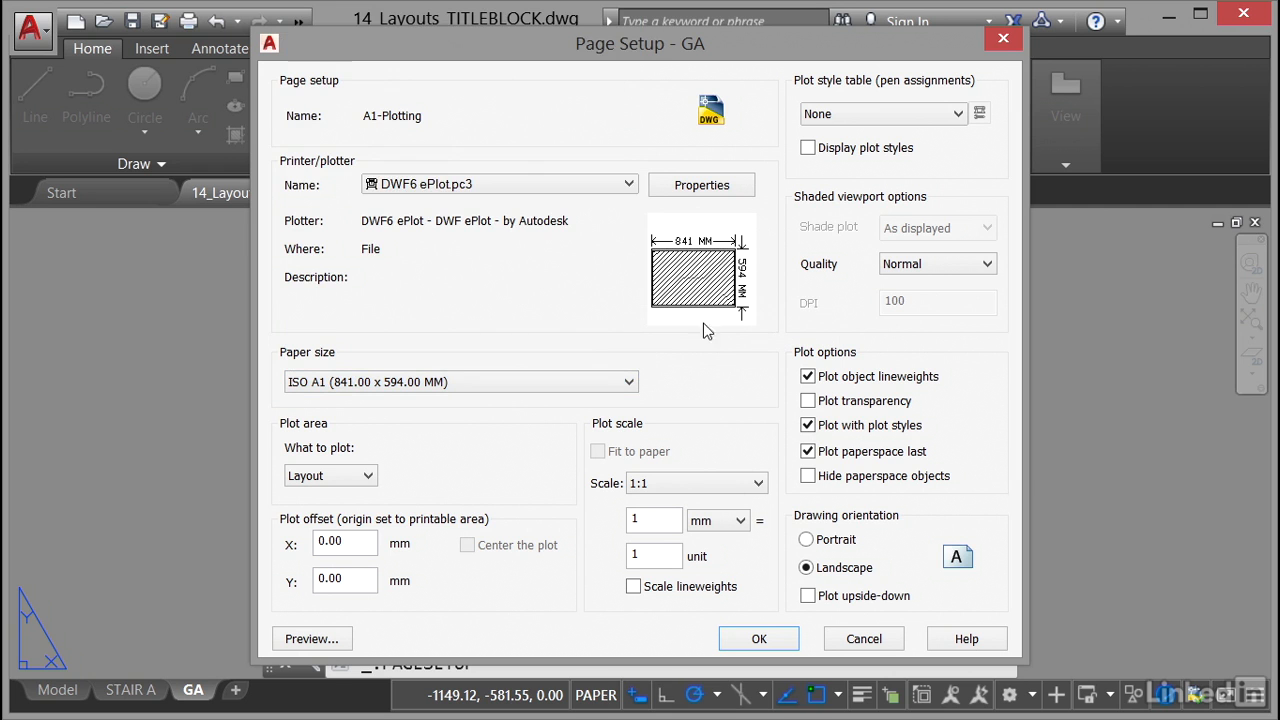
Set A1-Plotting to plot the extents centred on the sheet with the monochrome.ctb plot style table, and accept the page setup.
{"action": "left_click", "coordinate": [369, 476]}
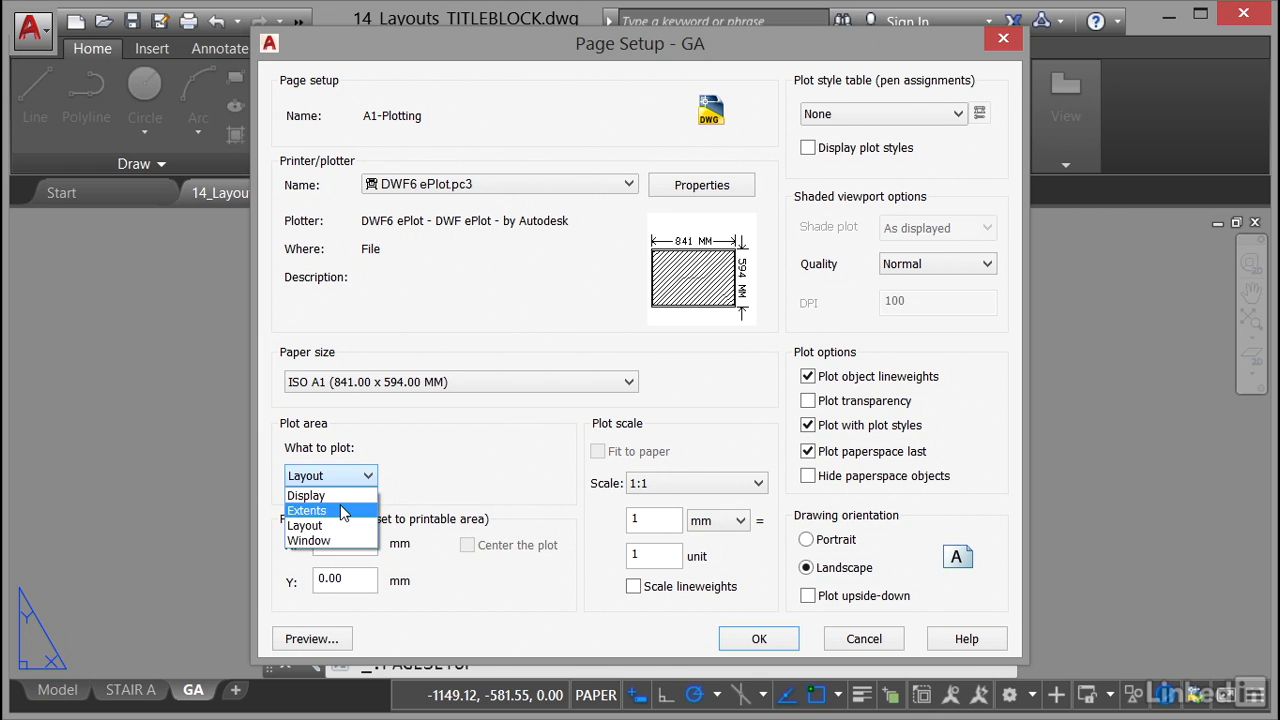
{"action": "left_click", "coordinate": [341, 511]}
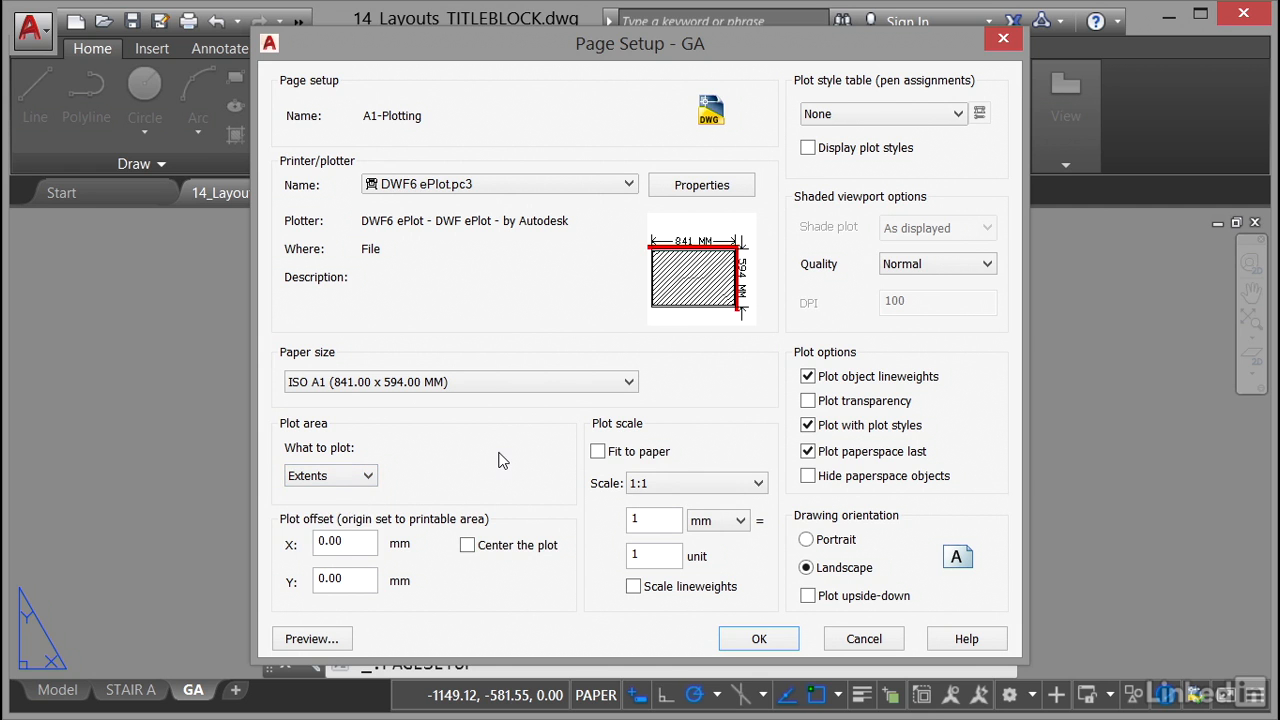
{"action": "left_click", "coordinate": [467, 546]}
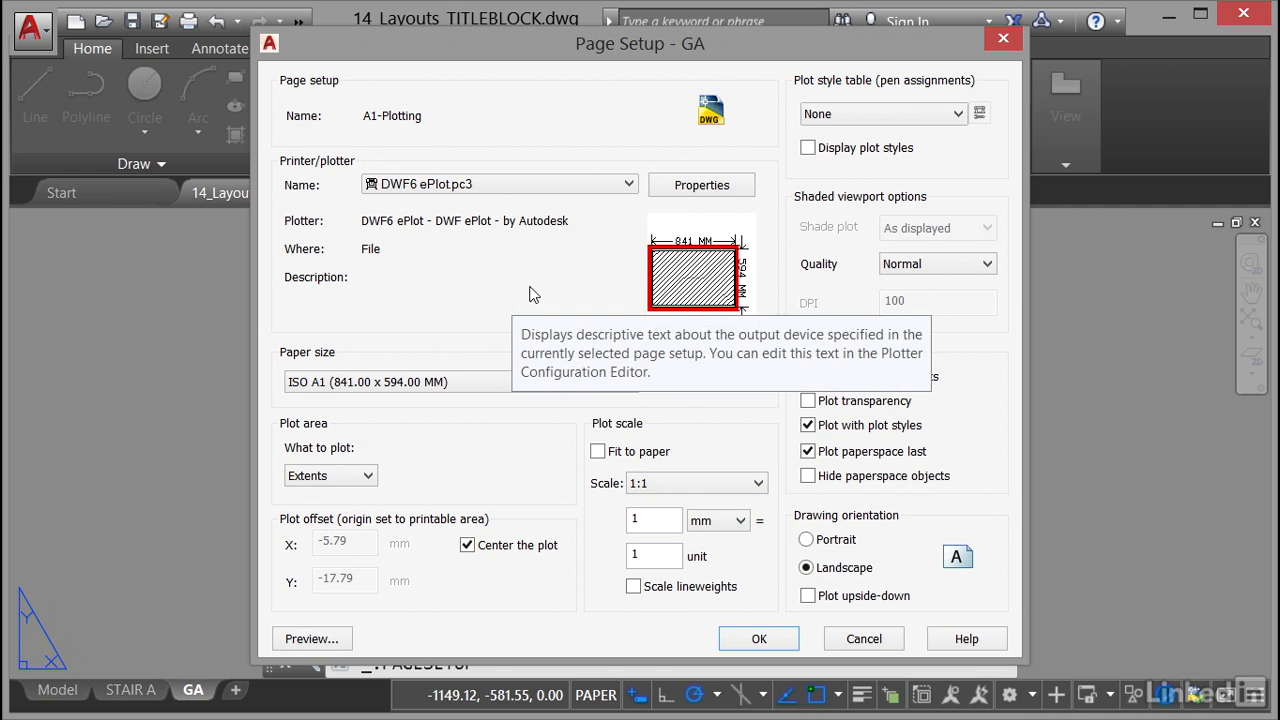
{"action": "left_click", "coordinate": [883, 114]}
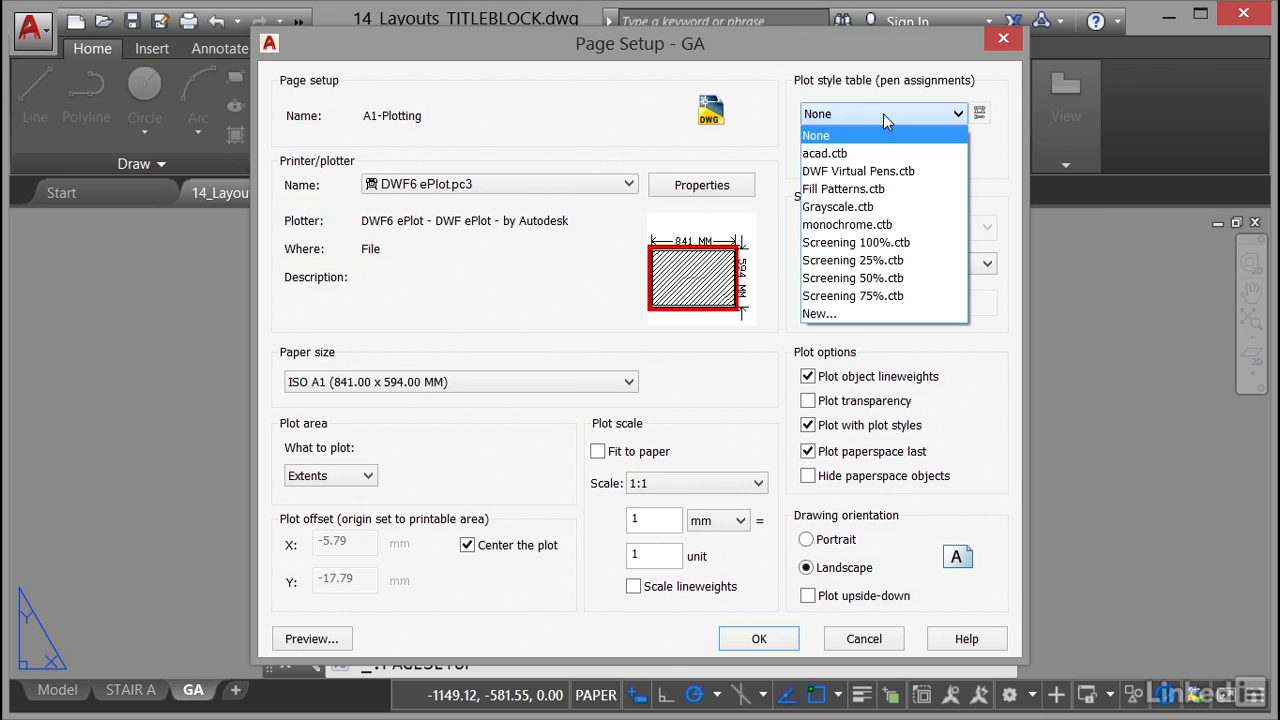
{"action": "left_click", "coordinate": [845, 224]}
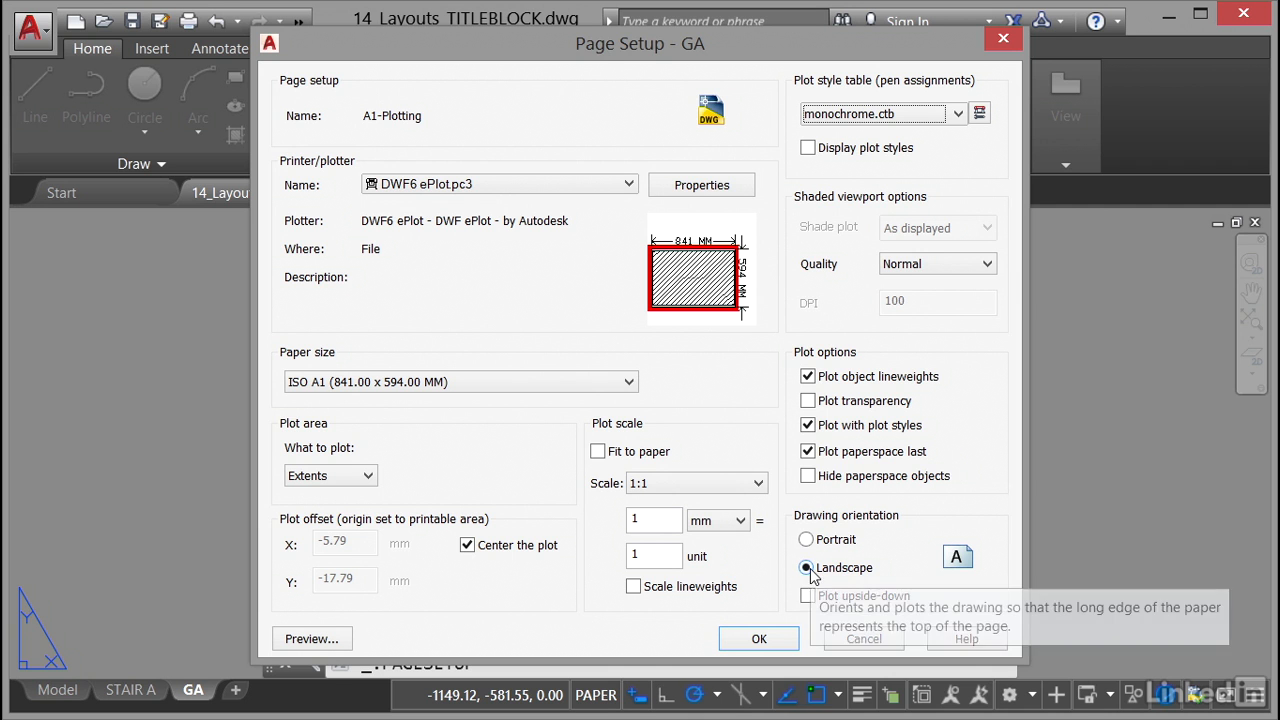
{"action": "left_click", "coordinate": [758, 640]}
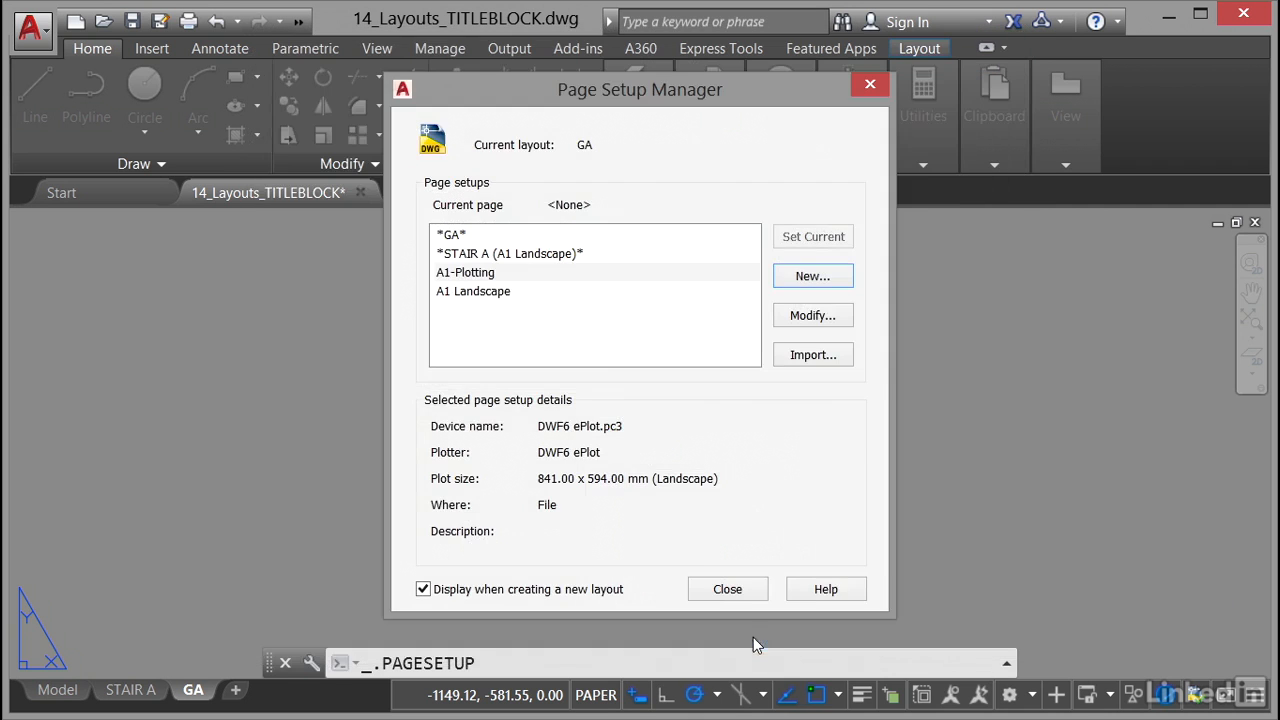
Make the A1-Plotting page setup current for the GA layout and close the page setup manager.
{"action": "left_click", "coordinate": [478, 273]}
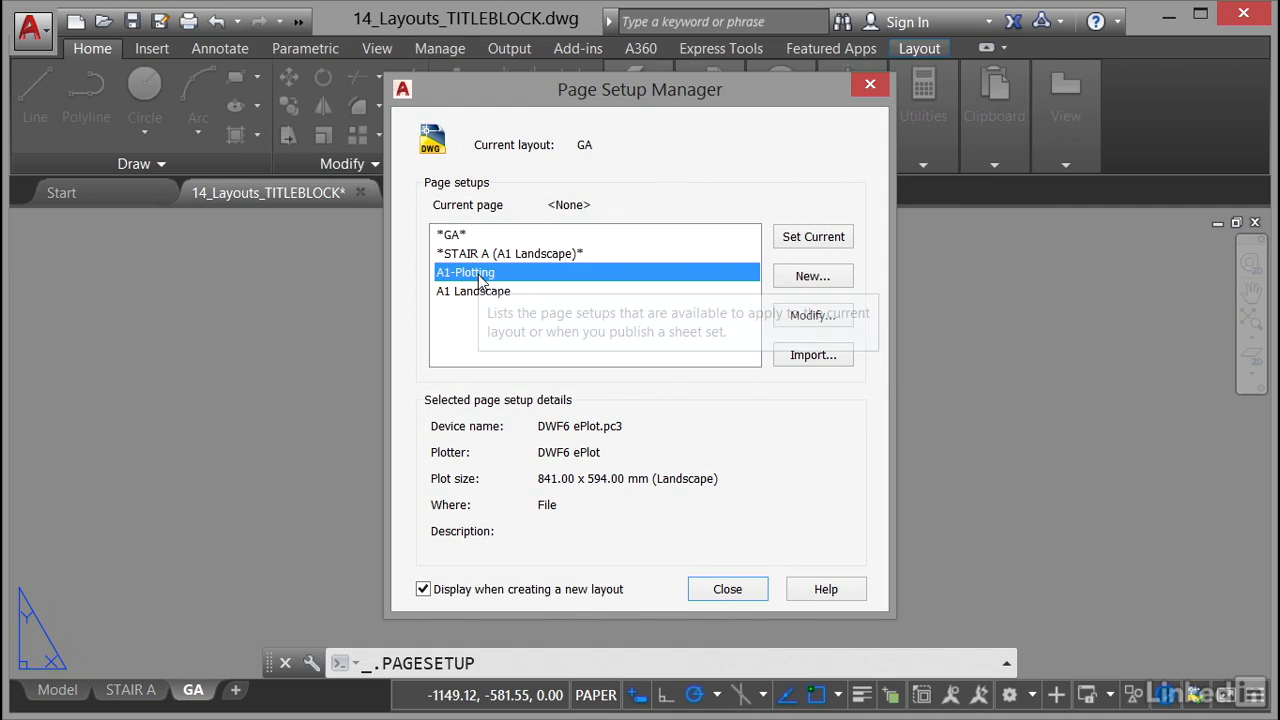
{"action": "double_click", "coordinate": [480, 281]}
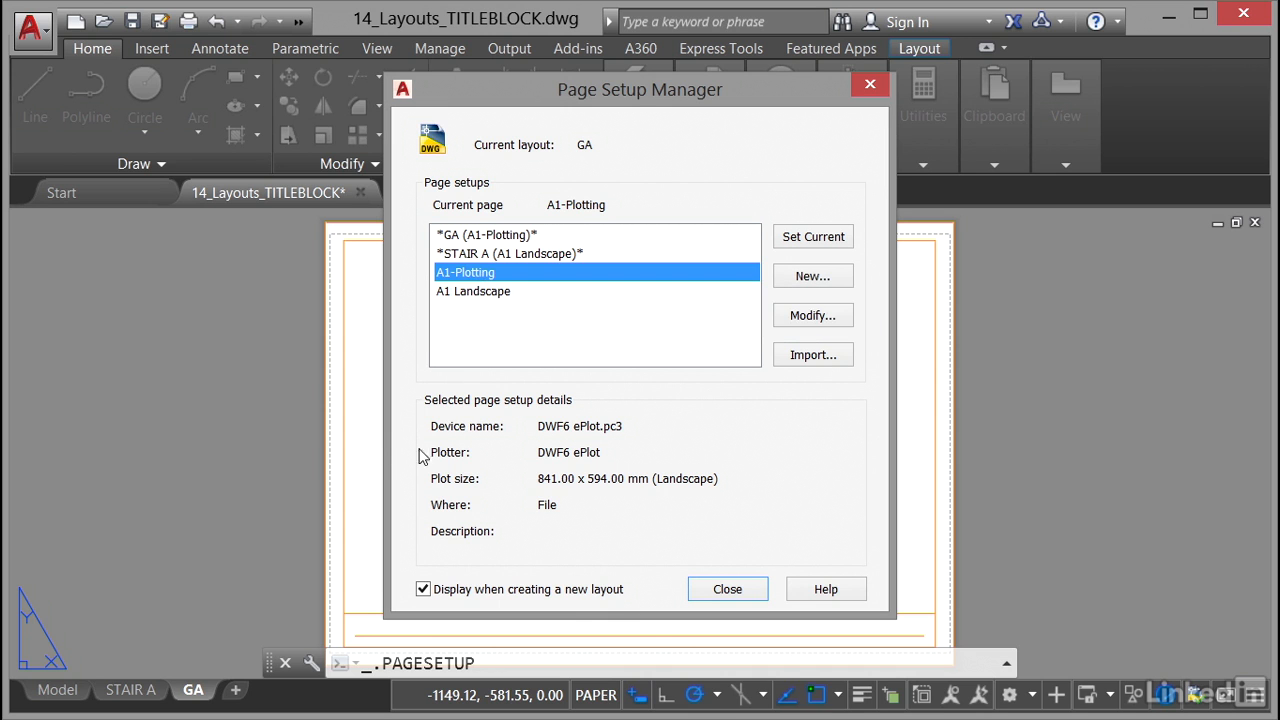
{"action": "left_click", "coordinate": [720, 588]}
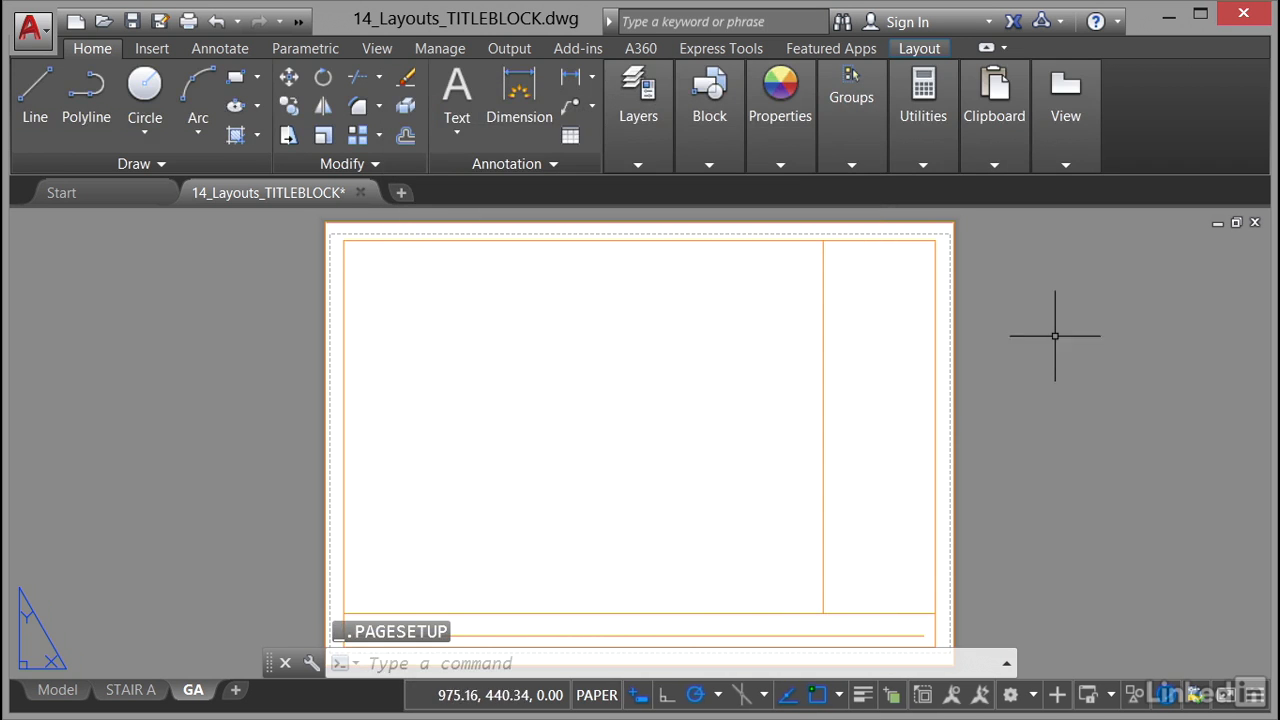
Make the VIEWPORTS layer the current layer.
{"action": "scroll", "coordinate": [1063, 334], "scroll_direction": "down", "scroll_amount": 2}
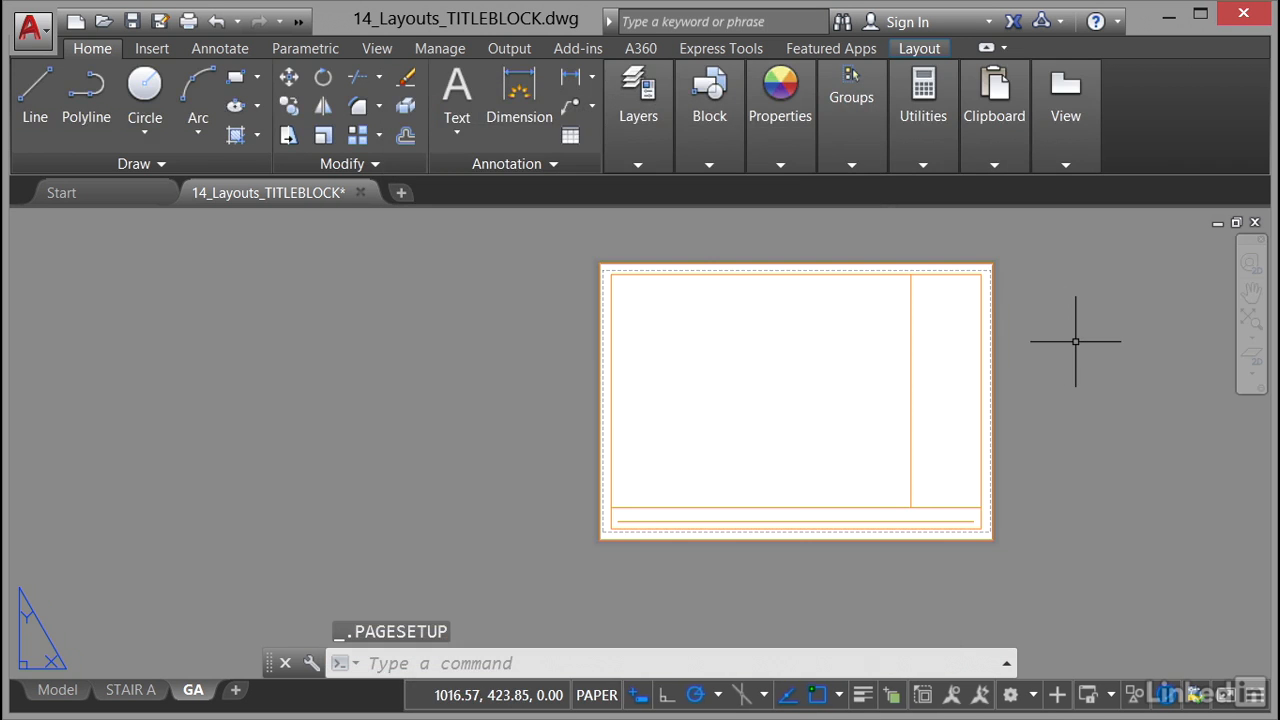
{"action": "middle_click_drag", "start_coordinate": [1097, 343], "coordinate": [915, 347]}
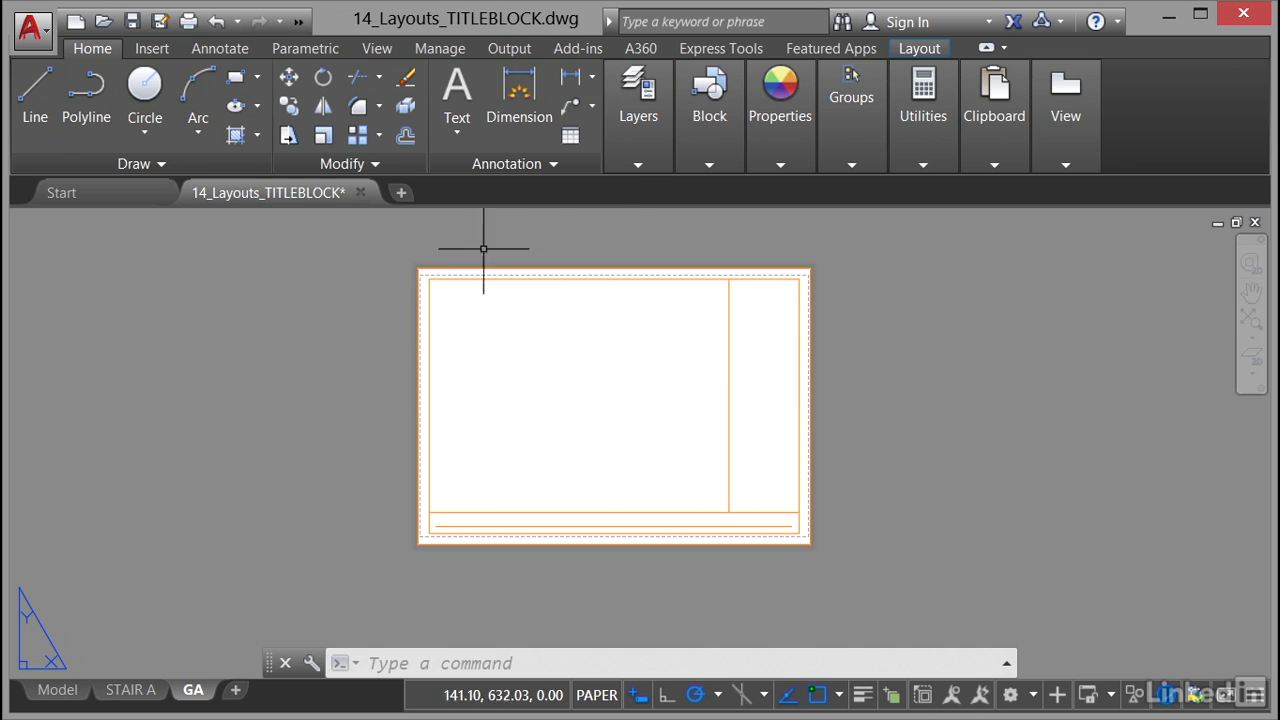
{"action": "left_click", "coordinate": [639, 168]}
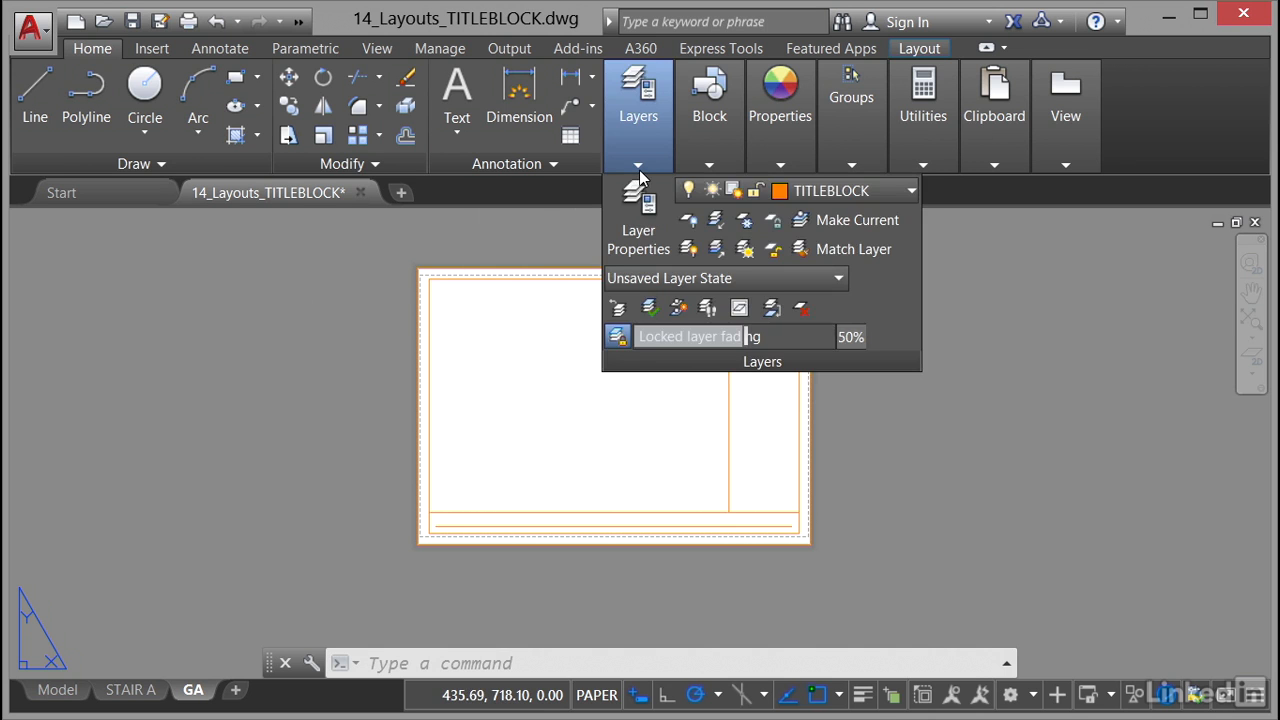
{"action": "left_click", "coordinate": [834, 196]}
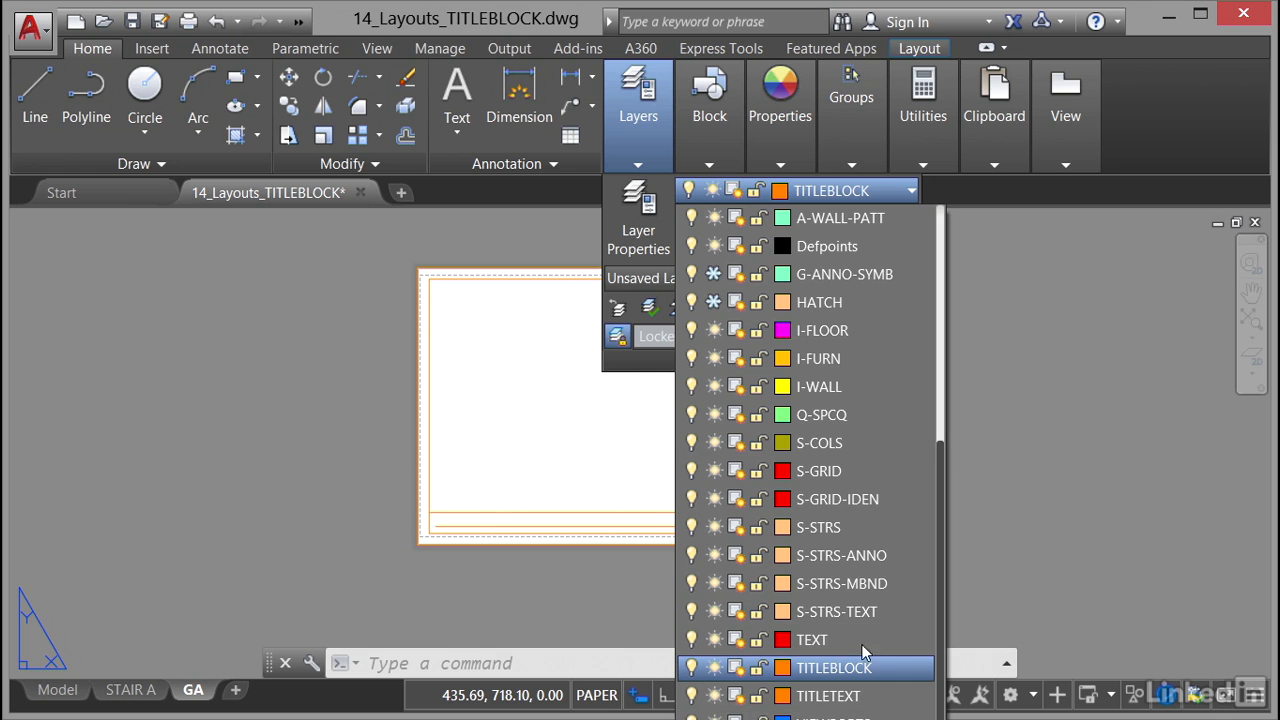
{"action": "scroll", "coordinate": [941, 510], "scroll_direction": "up", "scroll_amount": 1}
{"action": "scroll", "coordinate": [937, 506], "scroll_direction": "down", "scroll_amount": 1}
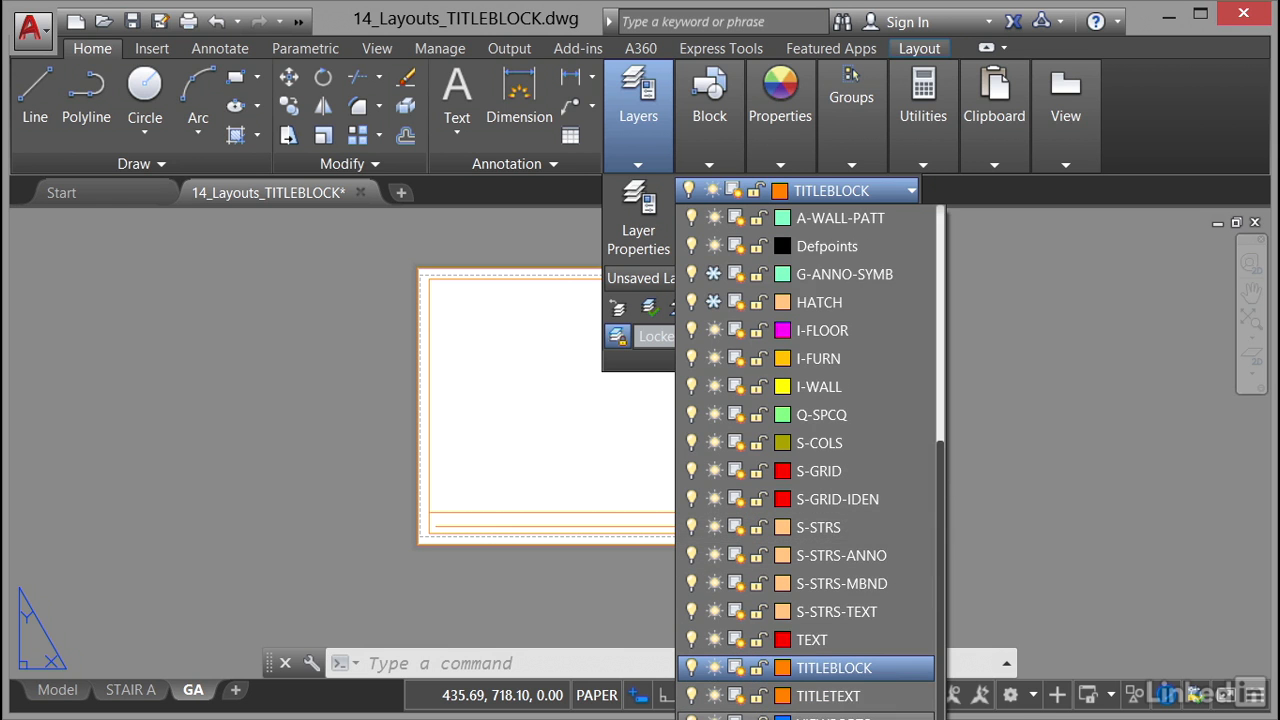
{"action": "left_click", "coordinate": [836, 716]}
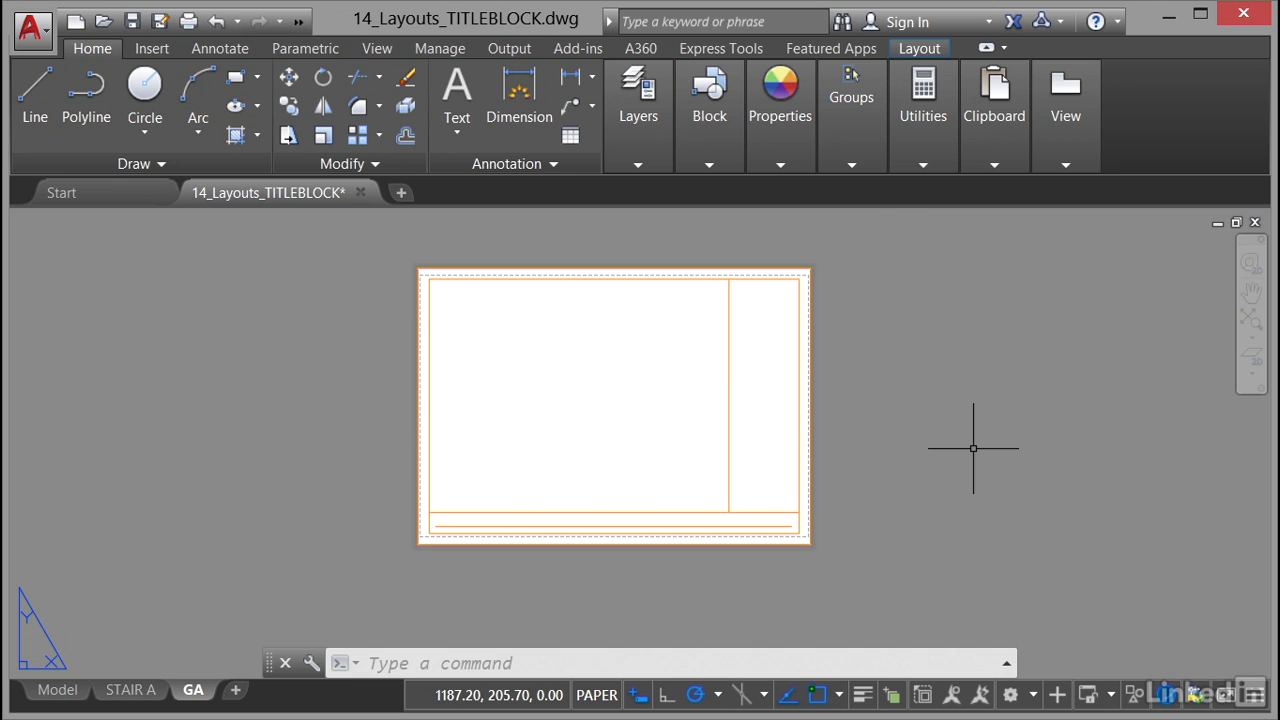
Create a rectangular layout viewport filling the title block's main drawing area, from its upper-left inner corner to its lower-right corner.
{"action": "left_click", "coordinate": [923, 100]}
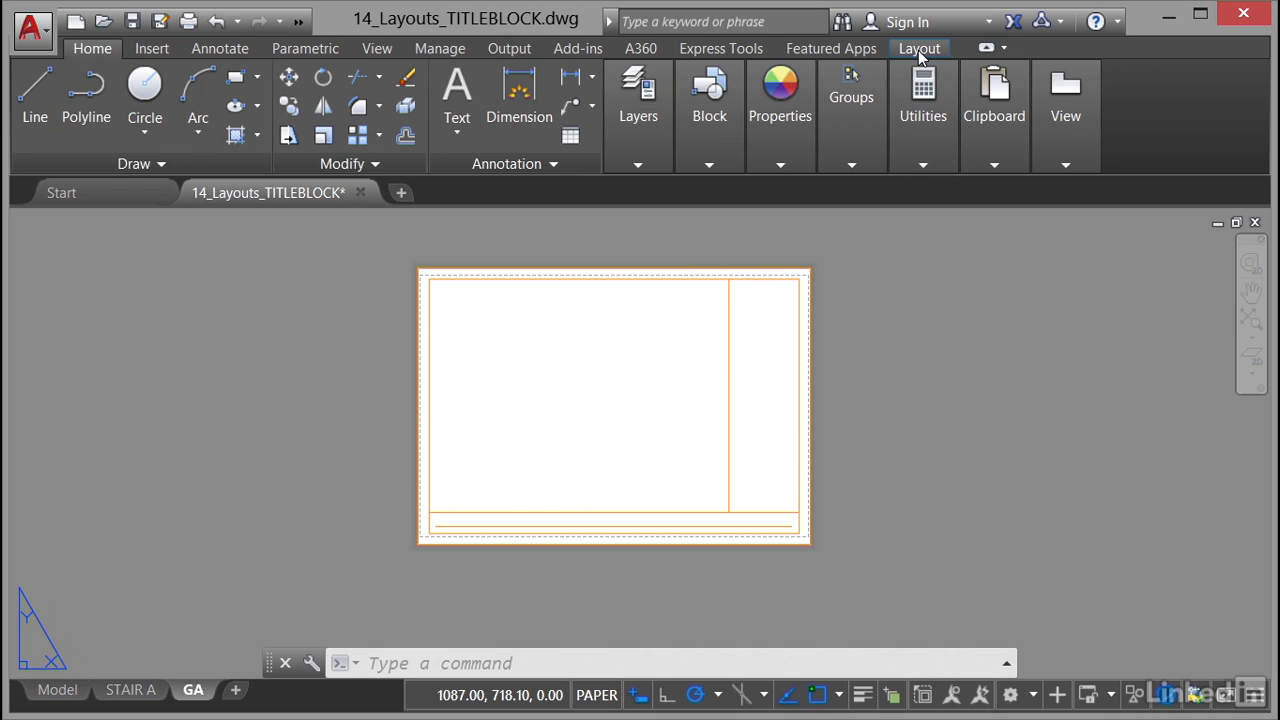
{"action": "left_click", "coordinate": [918, 50]}
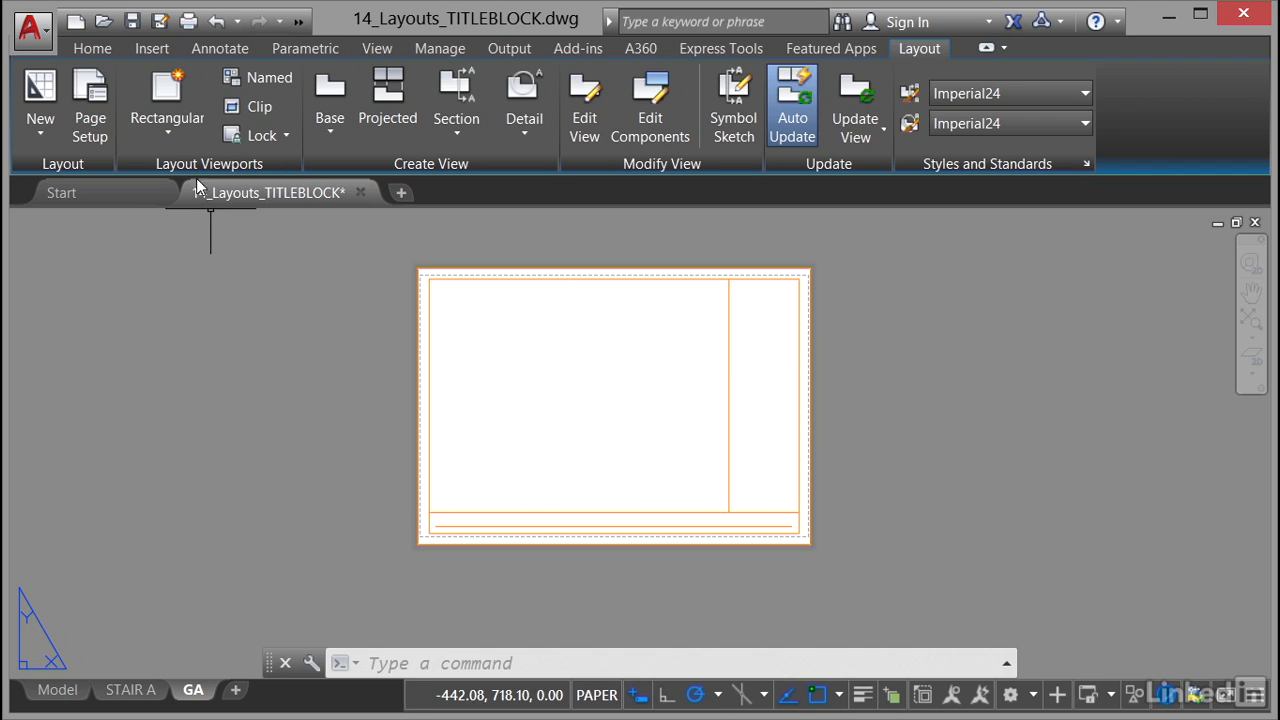
{"action": "left_click", "coordinate": [174, 135]}
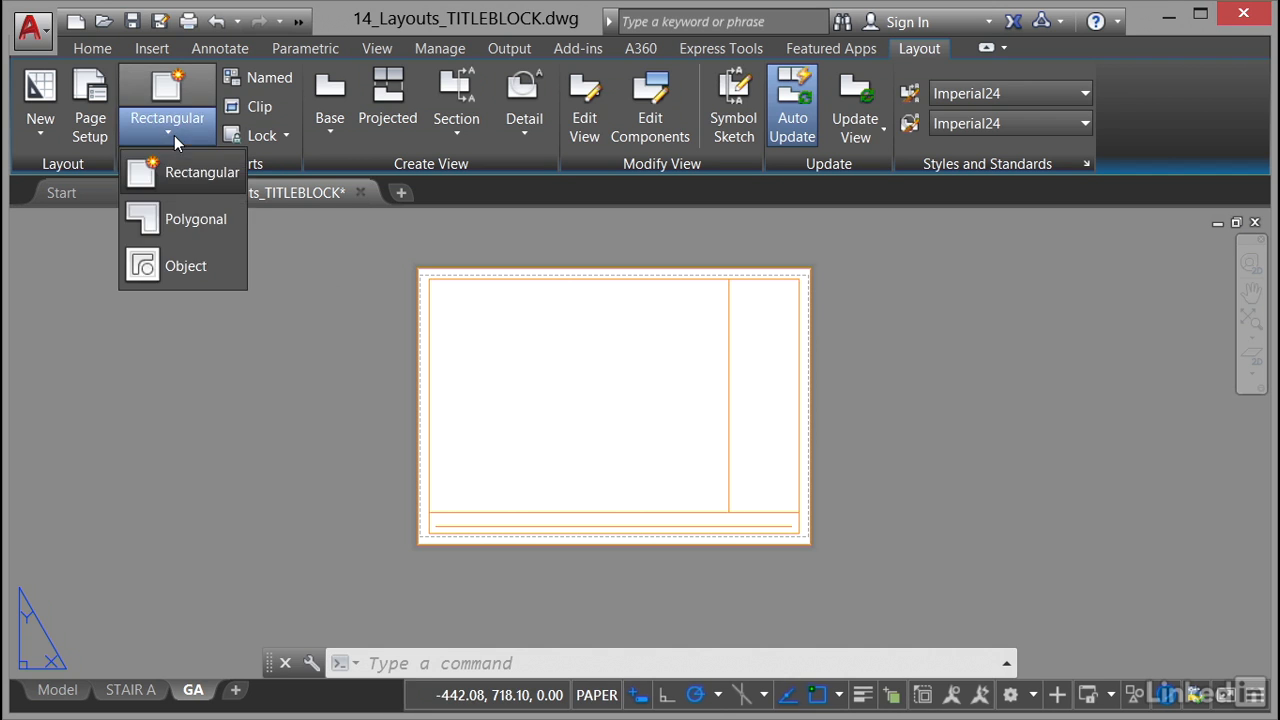
{"action": "left_click", "coordinate": [176, 173]}
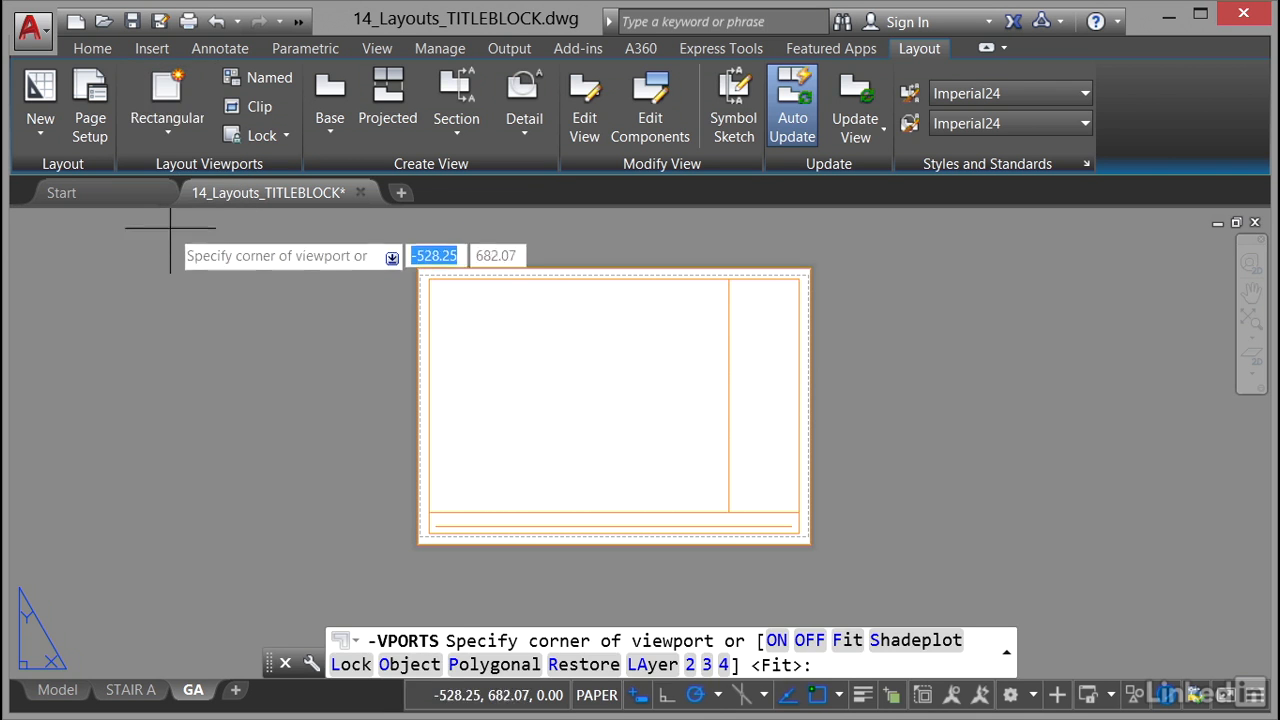
{"action": "left_click", "coordinate": [429, 278]}
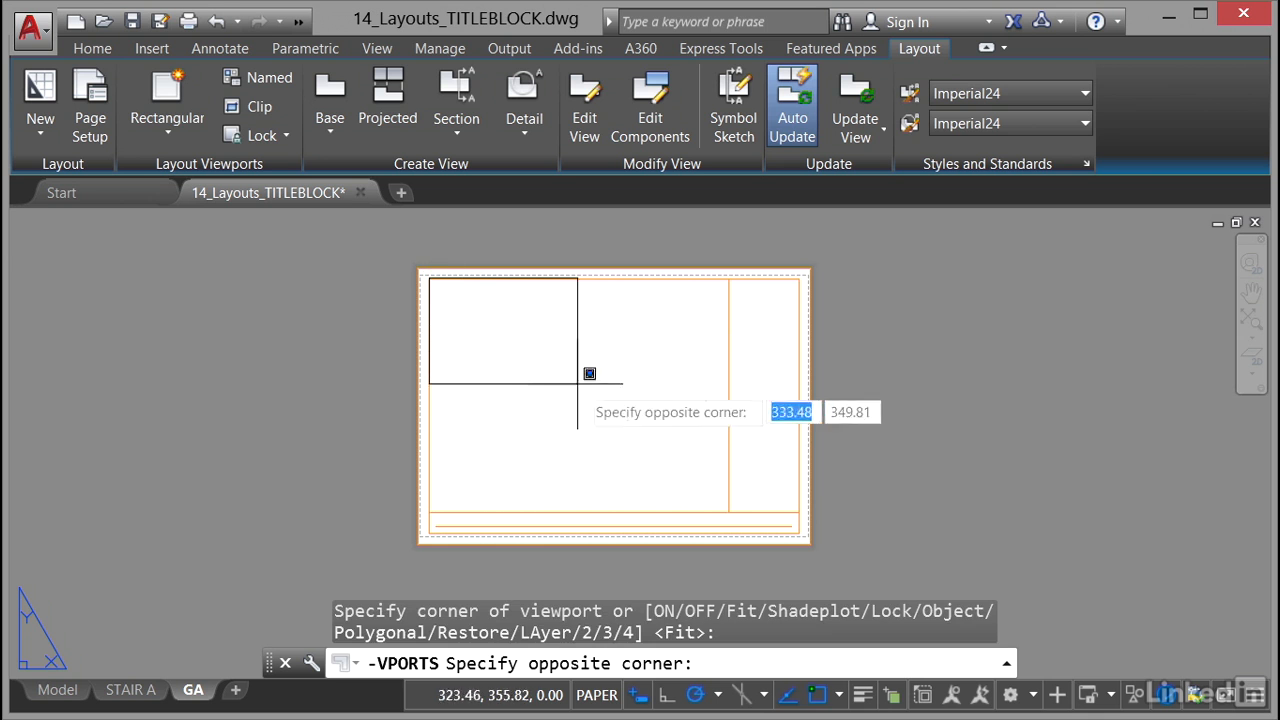
{"action": "left_click", "coordinate": [729, 512]}
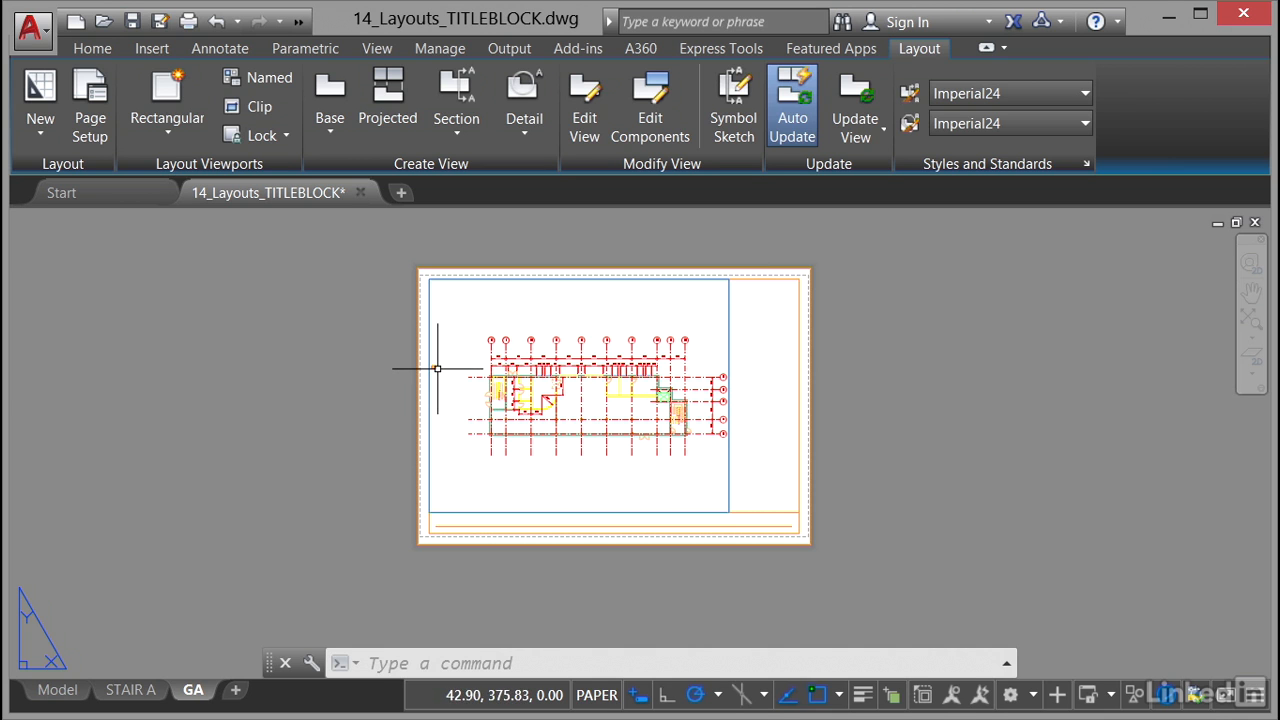
Erase the whole original title block from model space, leaving only the floor plan drawing.
{"action": "left_click", "coordinate": [57, 690]}
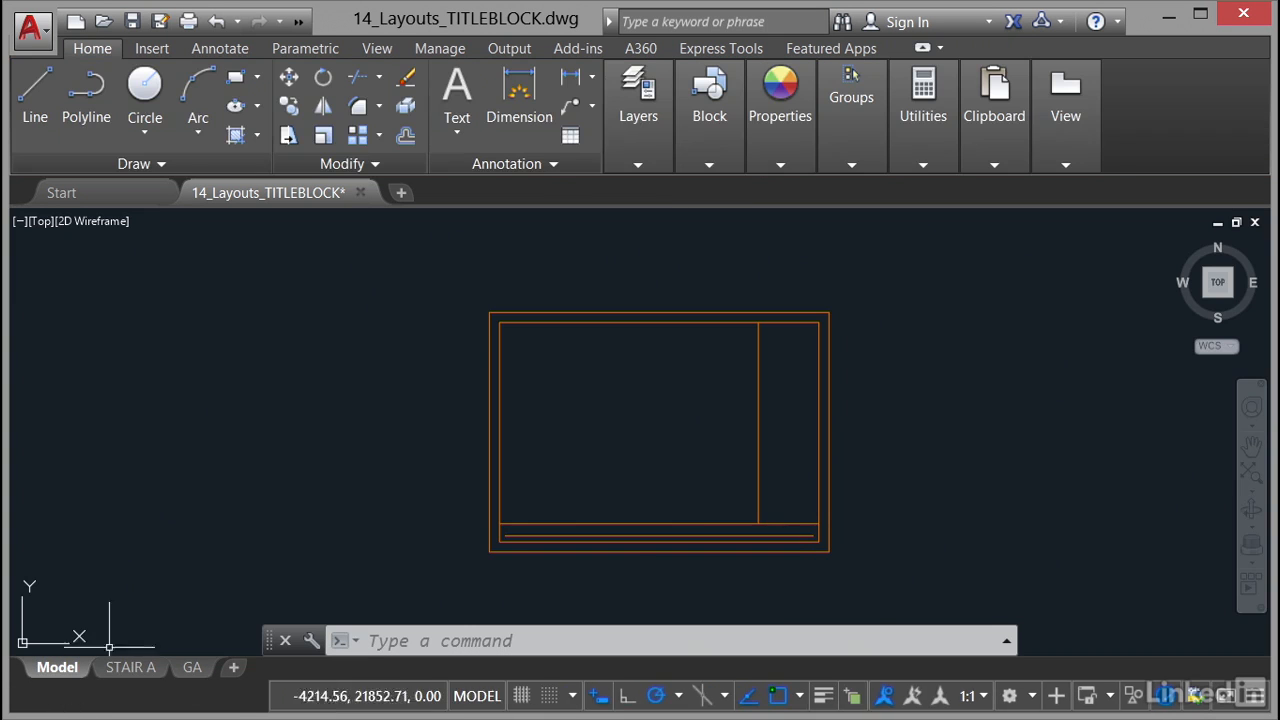
{"action": "left_click", "coordinate": [876, 591]}
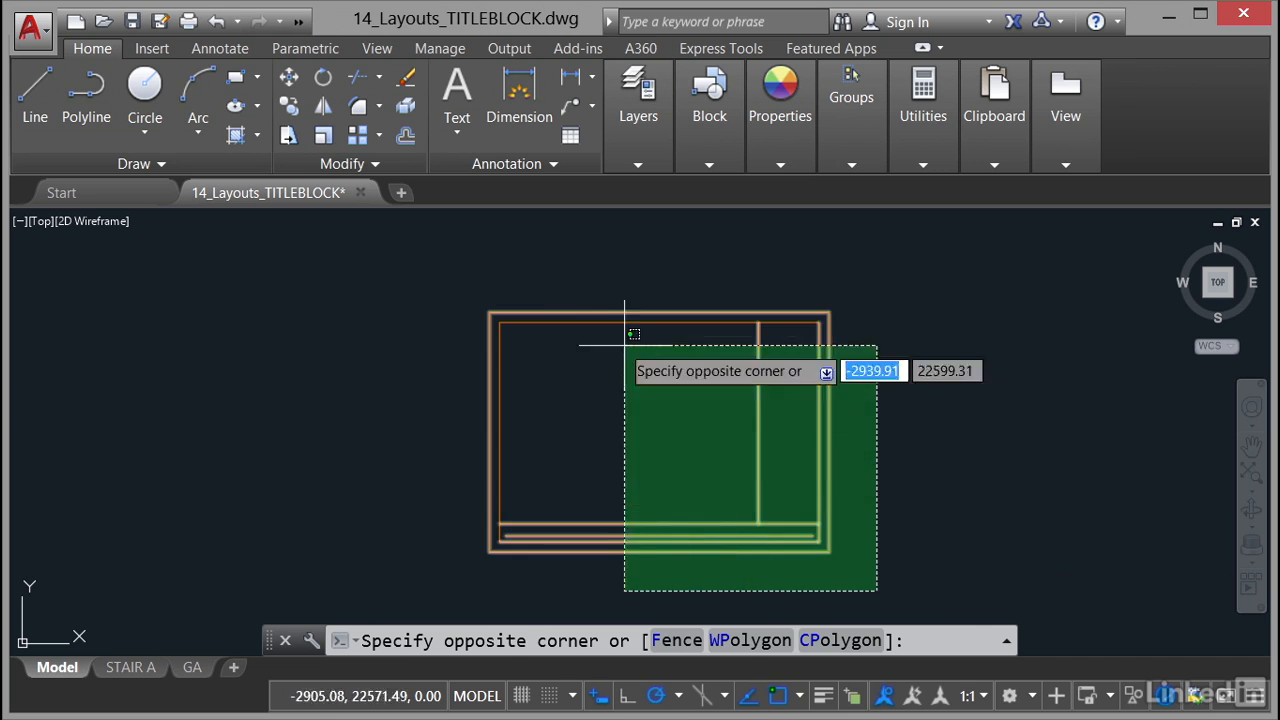
{"action": "left_click", "coordinate": [407, 261]}
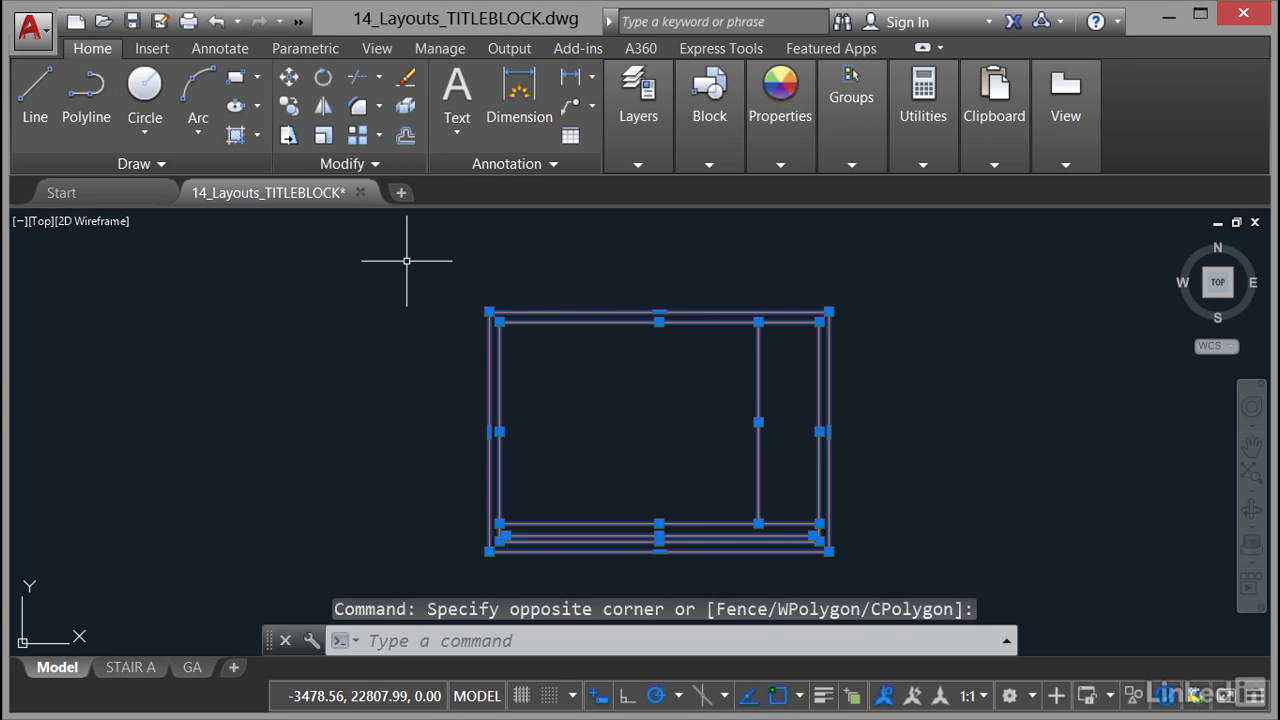
{"action": "key", "text": "Delete"}
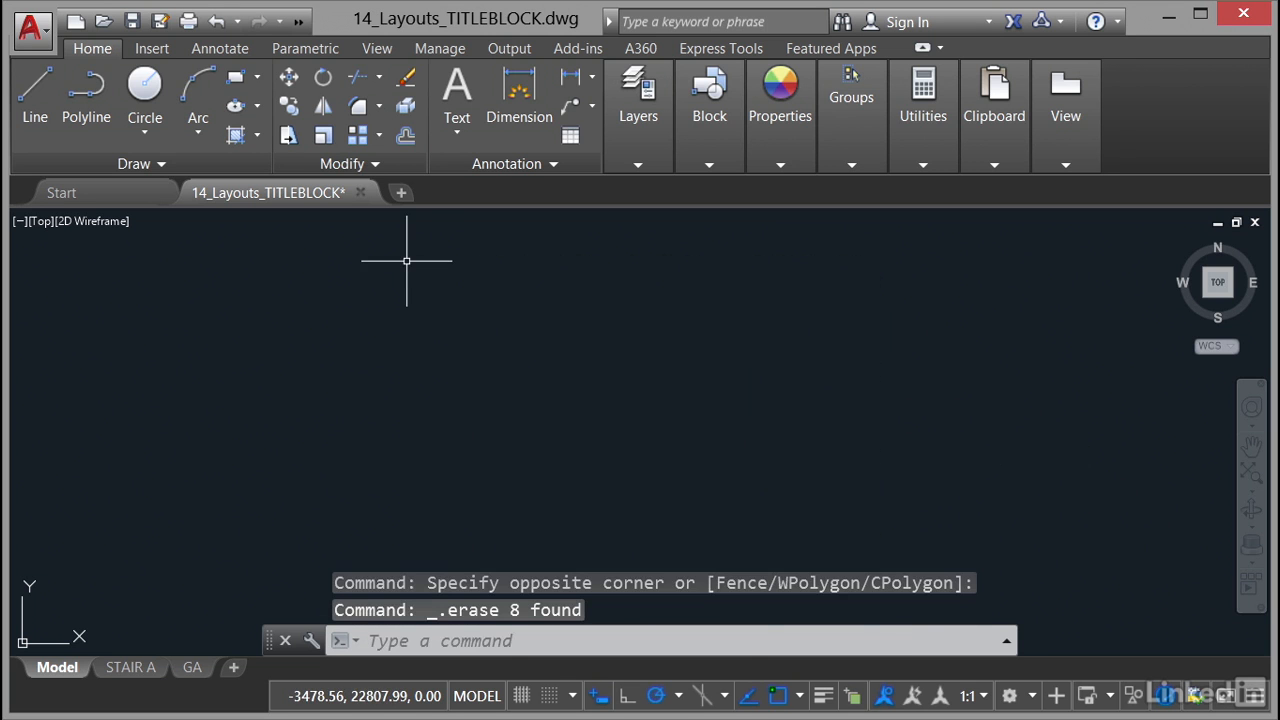
{"action": "double_click", "coordinate": [514, 305]}
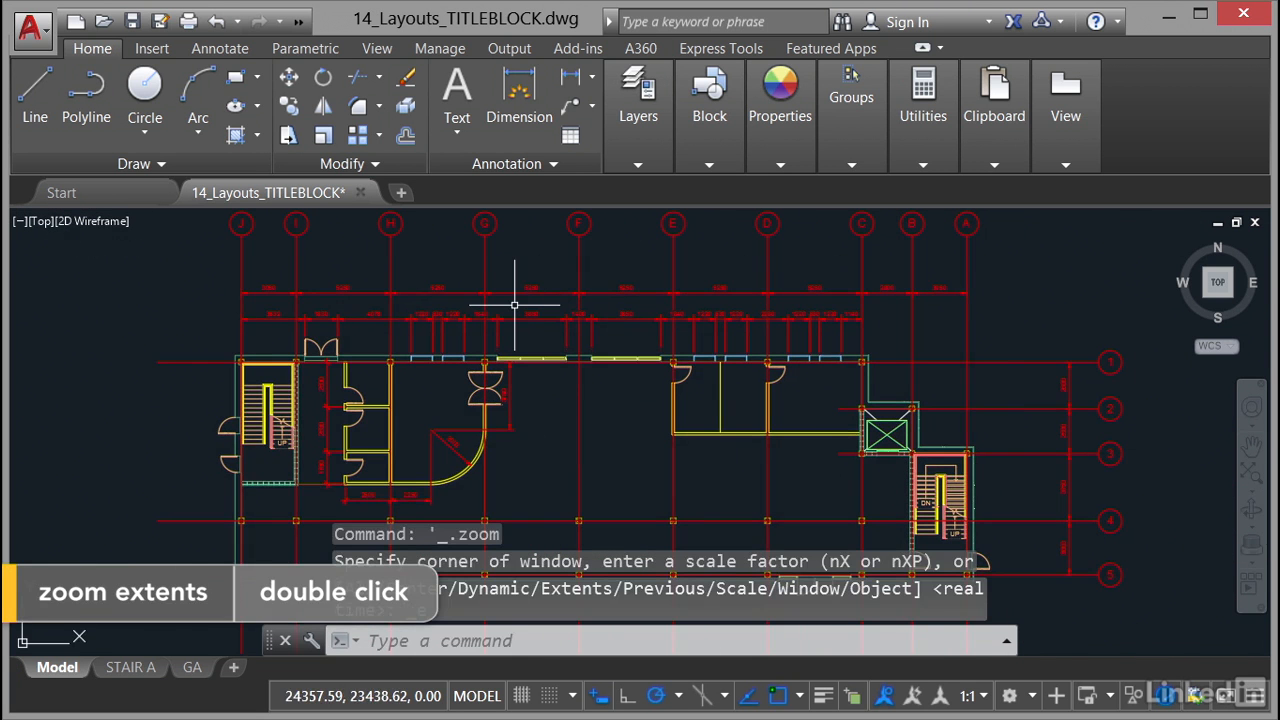
Zoom the floor plan to its extents inside the GA layout's viewport and return to paper space.
{"action": "left_click", "coordinate": [192, 667]}
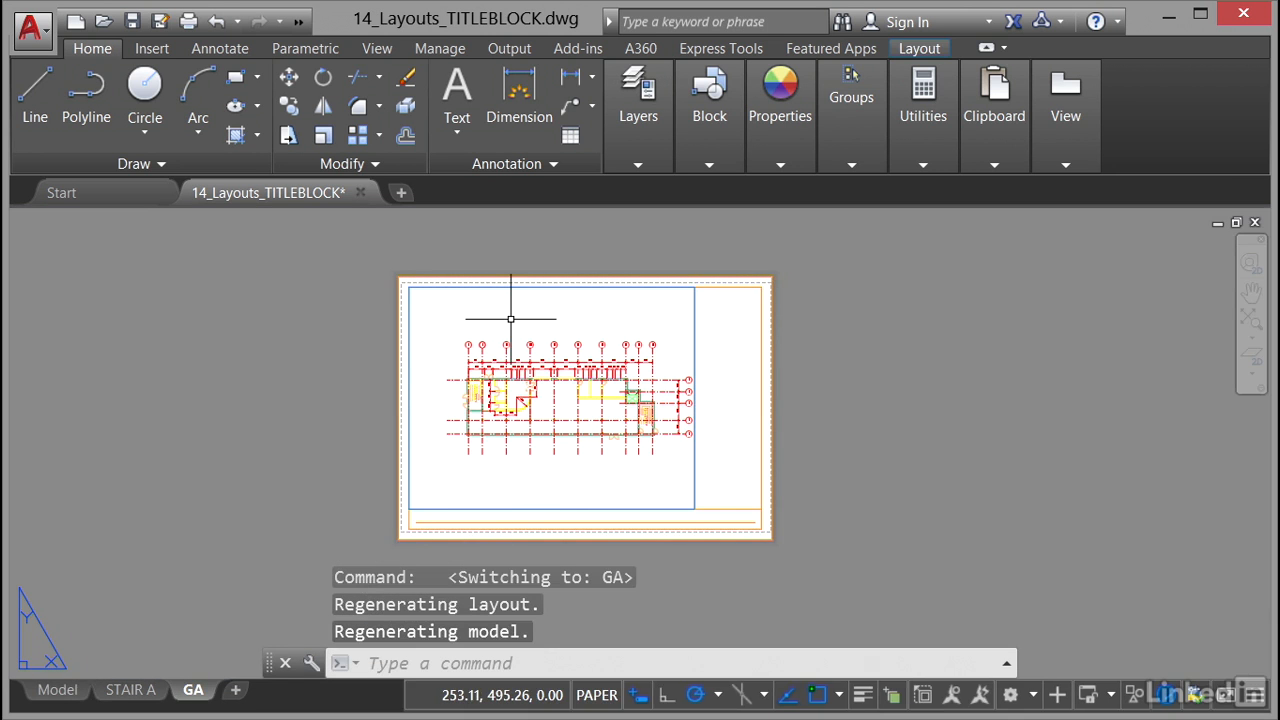
{"action": "double_click", "coordinate": [511, 319]}
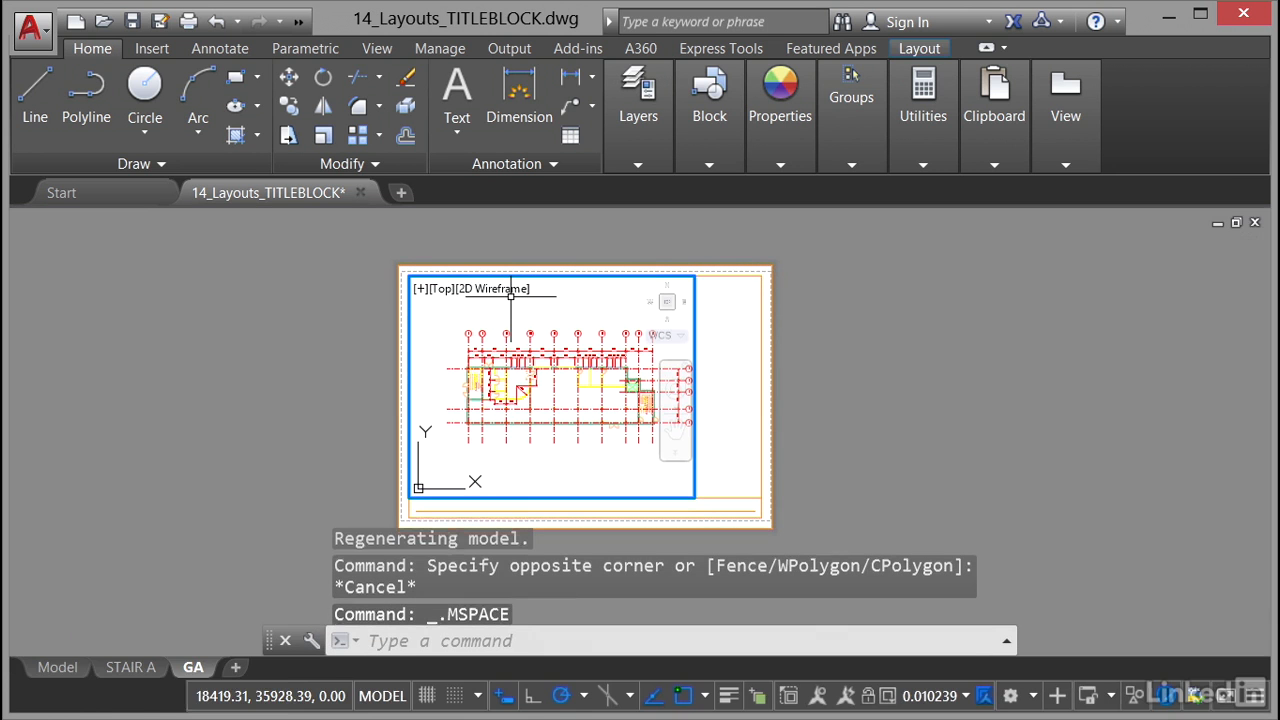
{"action": "middle_click", "coordinate": [509, 350]}
{"action": "middle_click", "coordinate": [509, 350]}
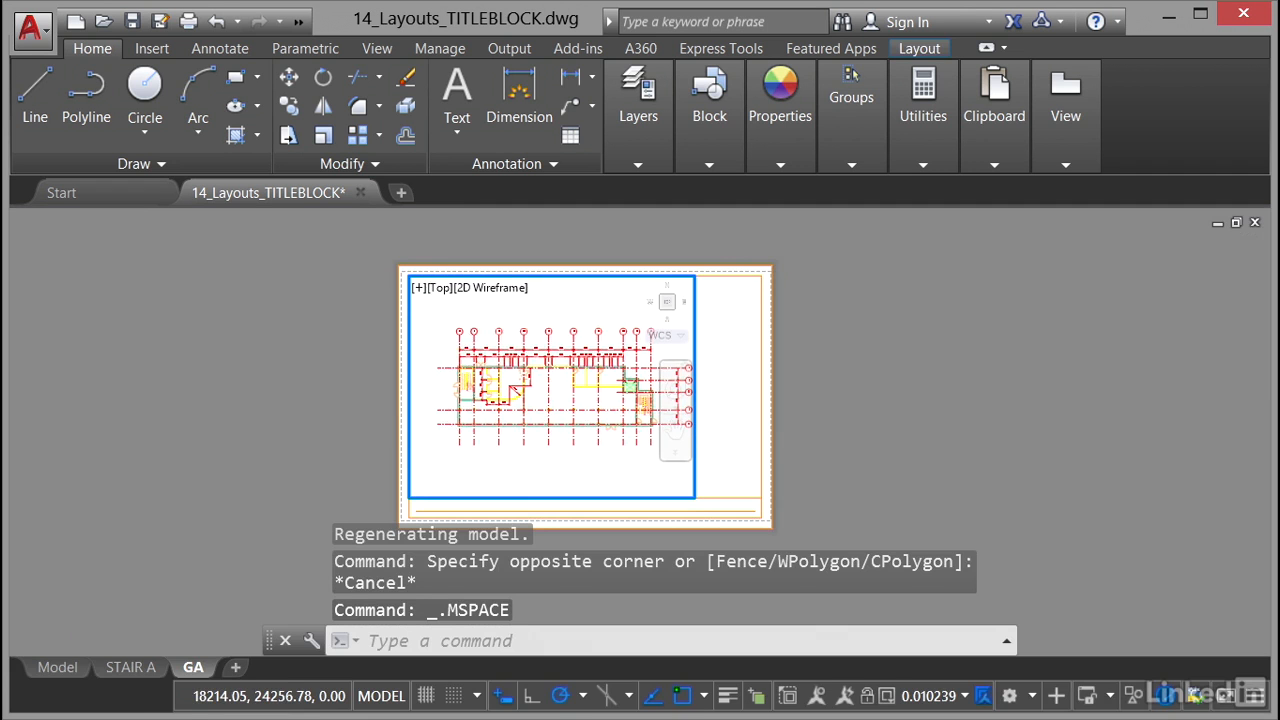
{"action": "double_click", "coordinate": [322, 358]}
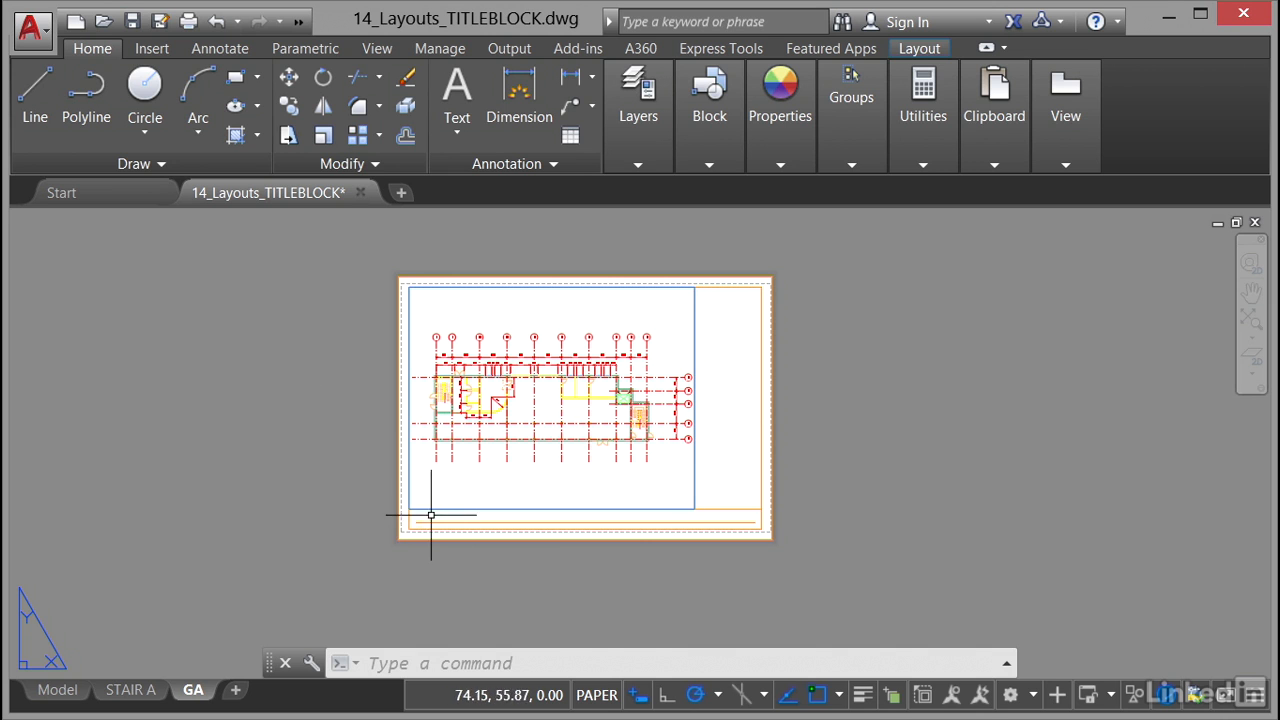
{"action": "mouse_move", "coordinate": [432, 522]}
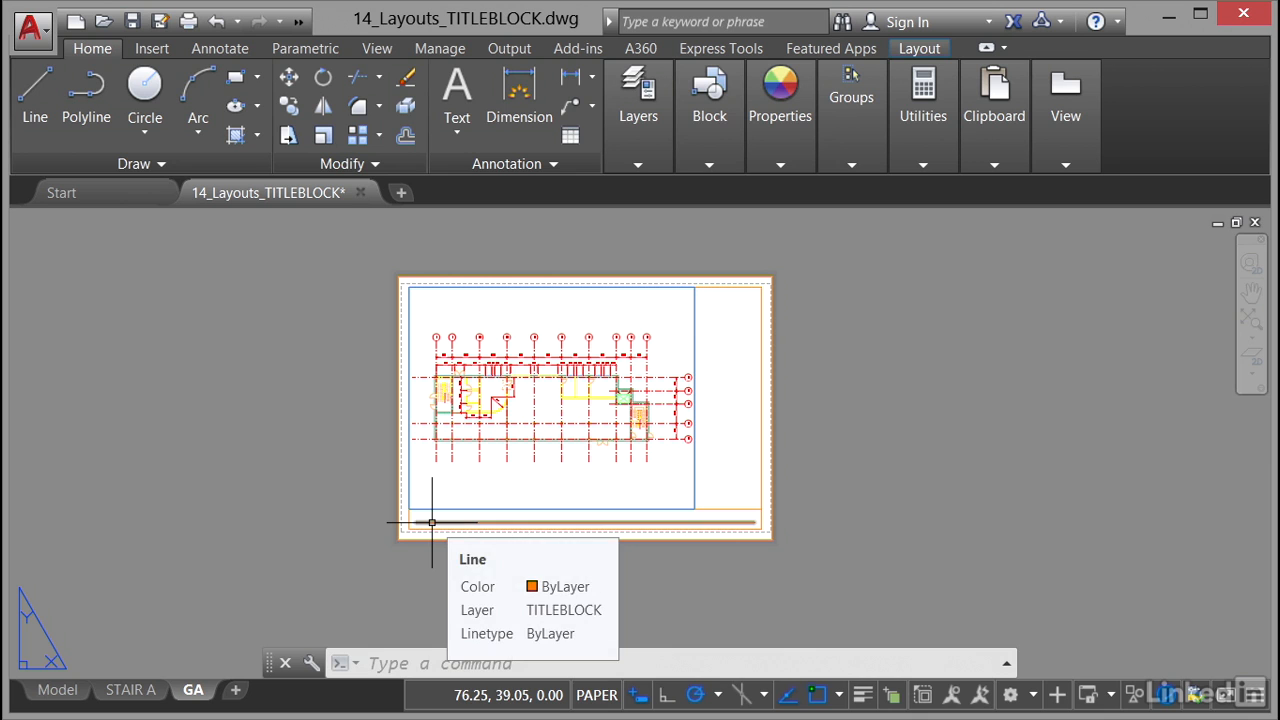